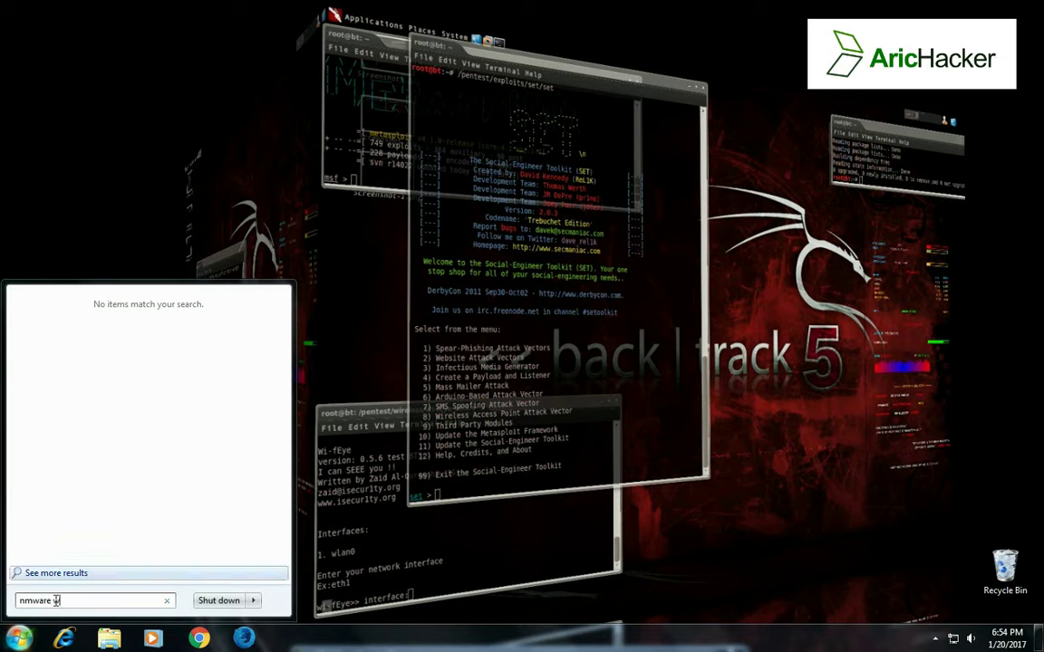
Step: Search the Start menu for 'nmware workstation', then close the empty full-results window
{"action": "type", "text": "work "}
{"action": "type", "text": "tation"}
{"action": "key", "text": "Return"}
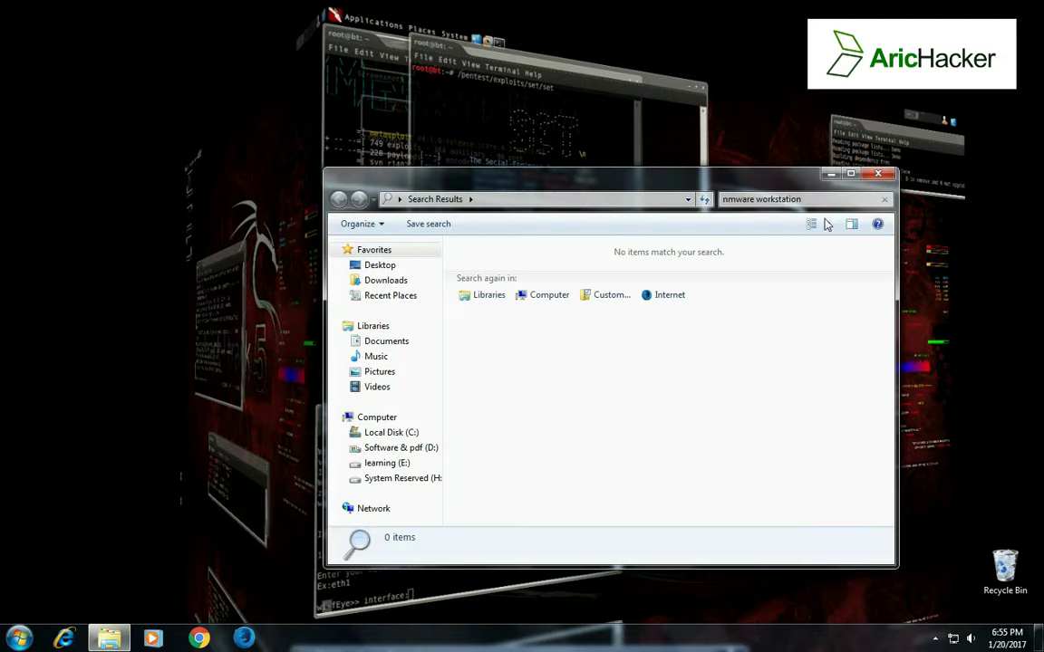
{"action": "left_click", "coordinate": [878, 173]}
Step: Launch VMware Workstation from the VMware folder under All Programs
{"action": "left_click", "coordinate": [18, 639]}
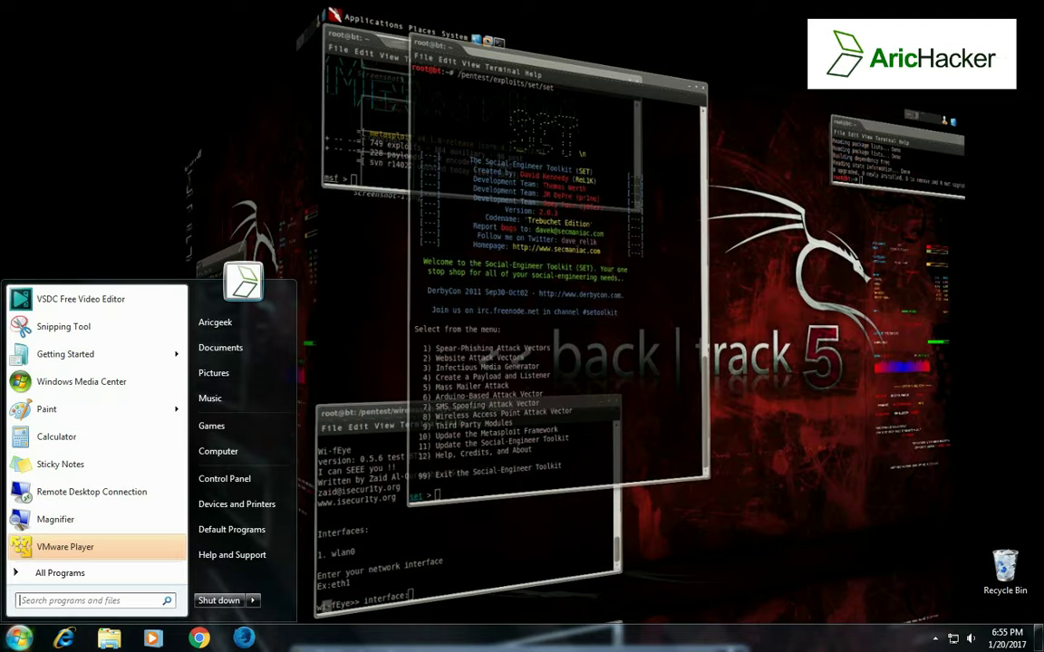
{"action": "left_click", "coordinate": [38, 575]}
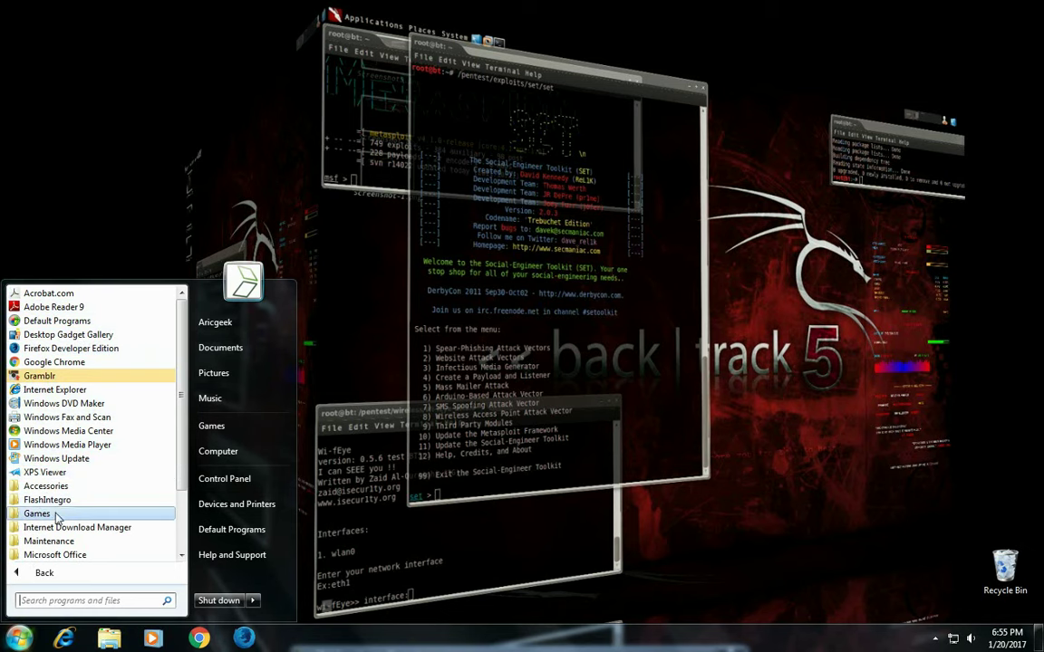
{"action": "scroll", "coordinate": [59, 548], "scroll_direction": "down", "scroll_amount": 2}
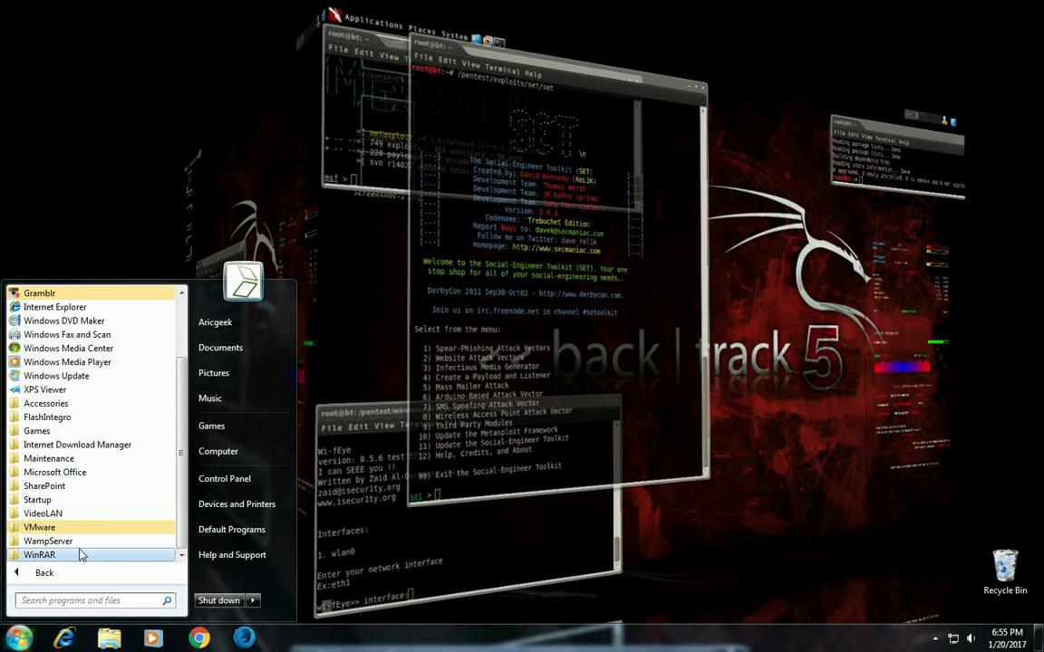
{"action": "left_click", "coordinate": [73, 529]}
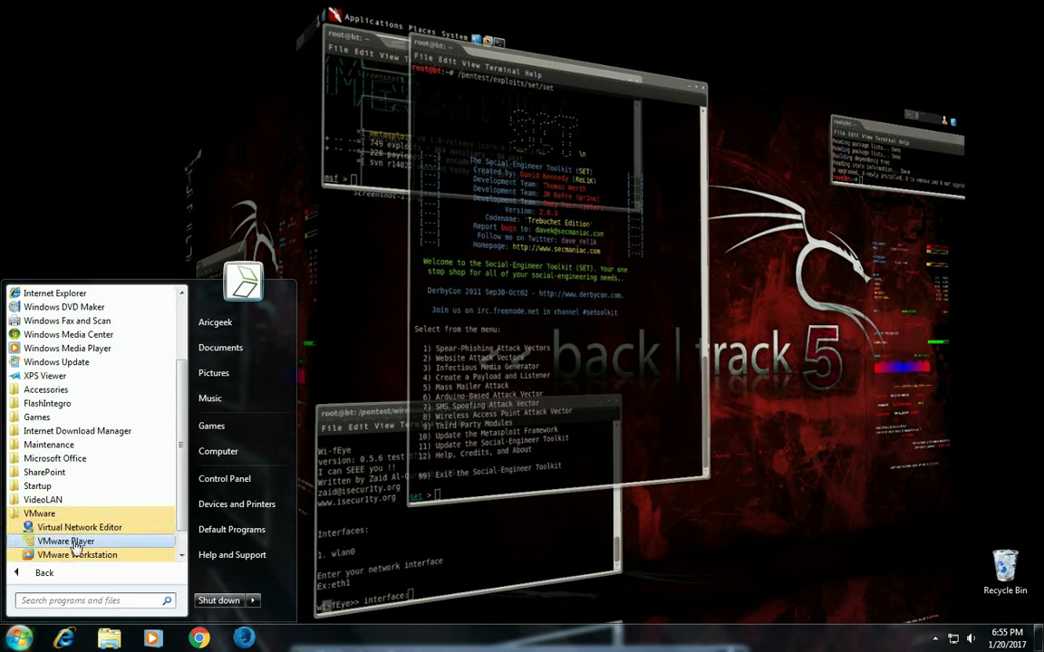
{"action": "left_click", "coordinate": [77, 554]}
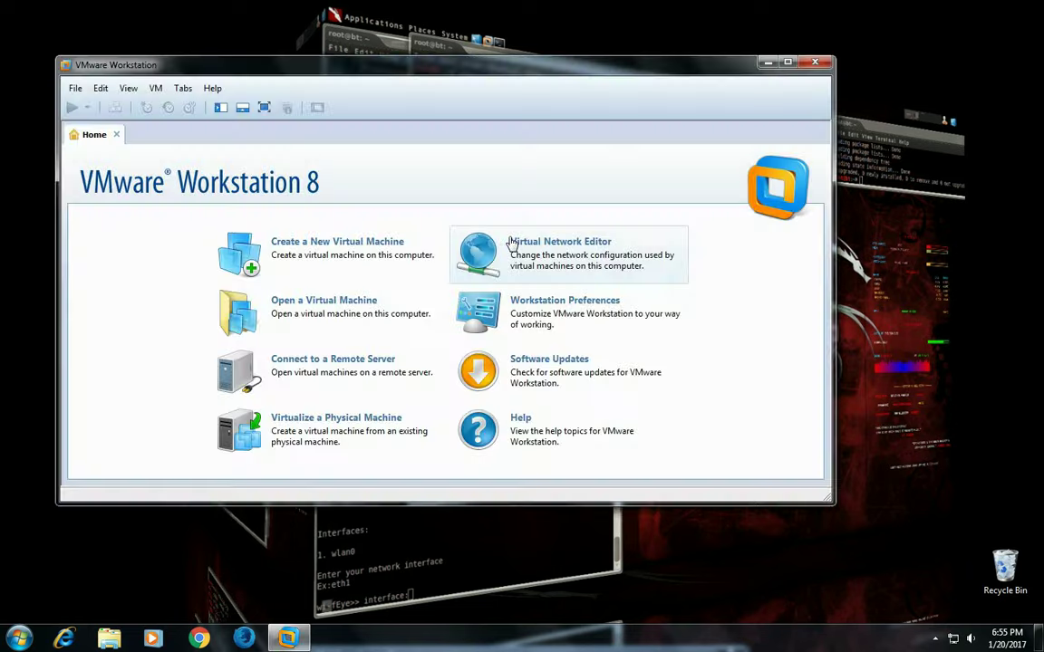
Step: Maximize the Workstation window and postpone the version 12.0.0 software update with Remind Me Later
{"action": "left_click", "coordinate": [788, 64]}
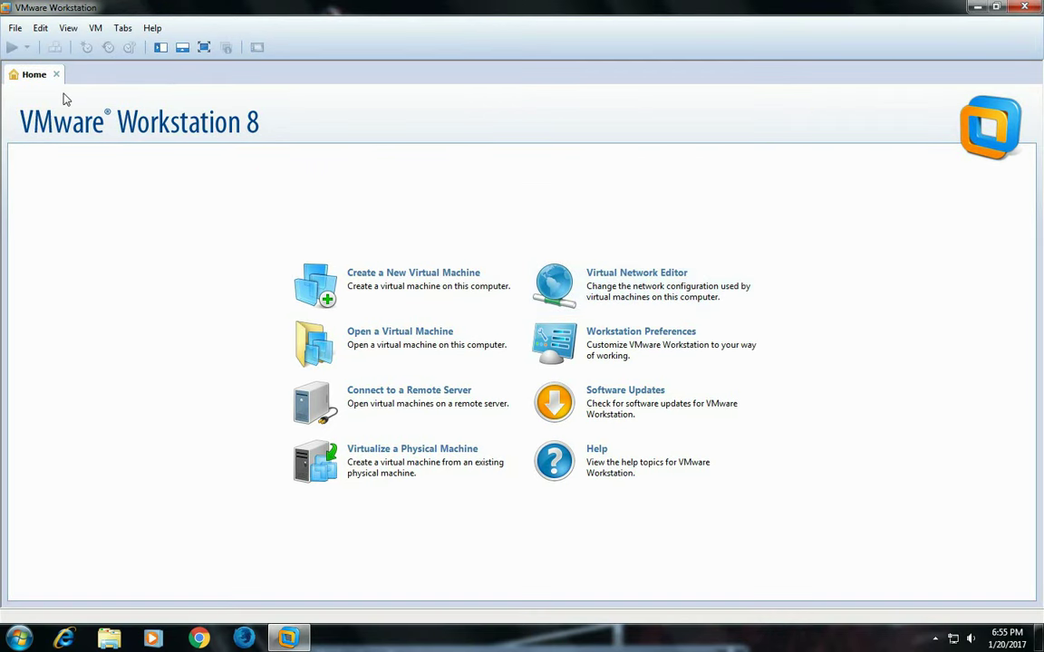
{"action": "left_click", "coordinate": [16, 30]}
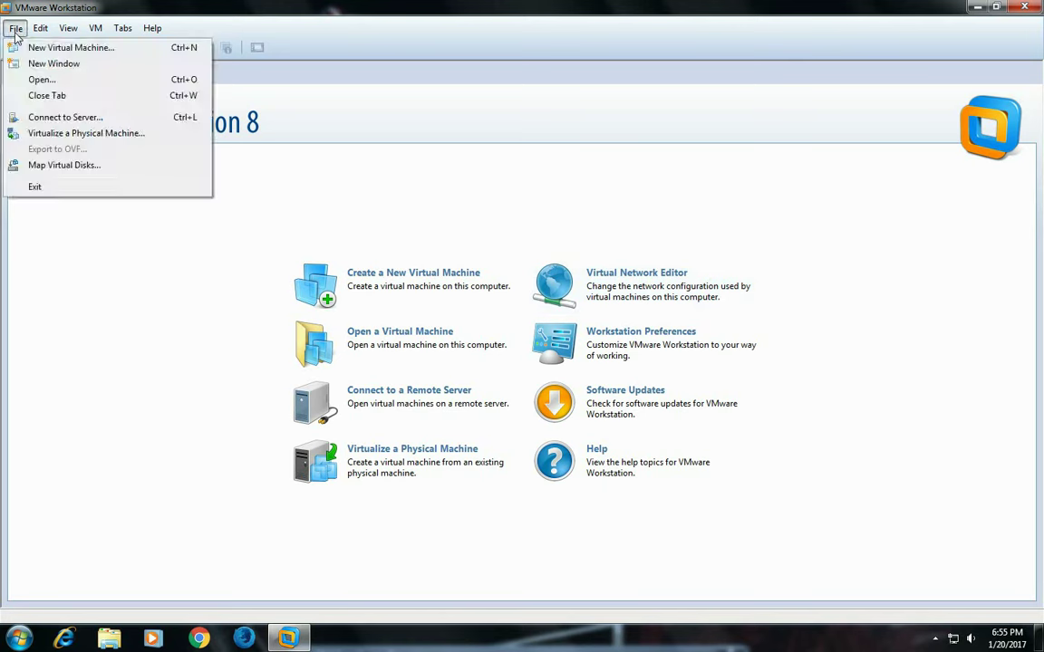
{"action": "left_click", "coordinate": [16, 30]}
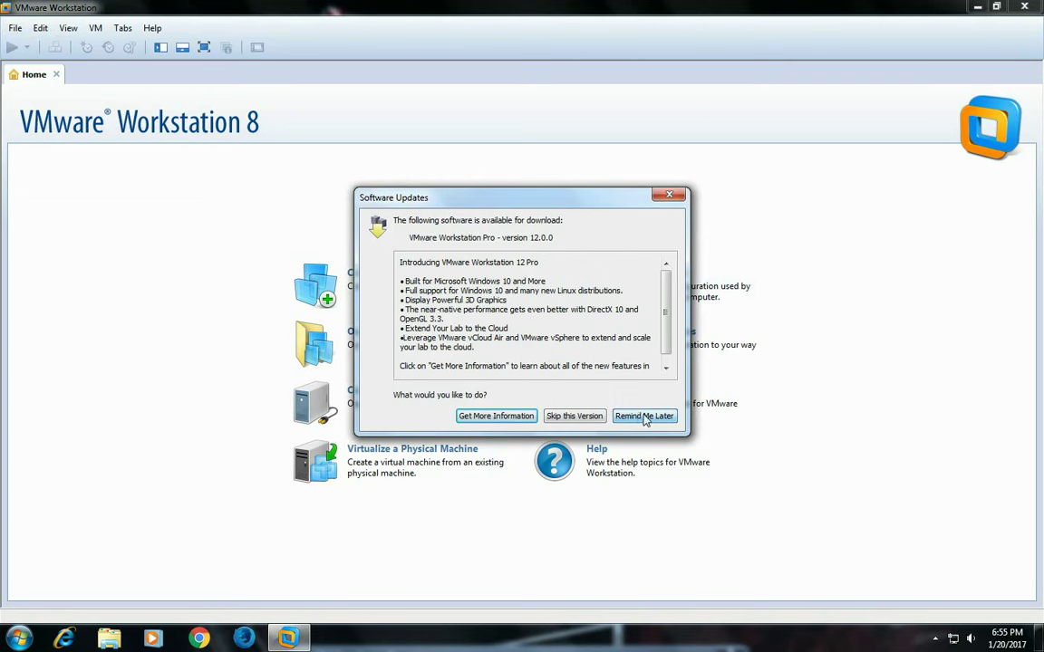
{"action": "left_click", "coordinate": [669, 197]}
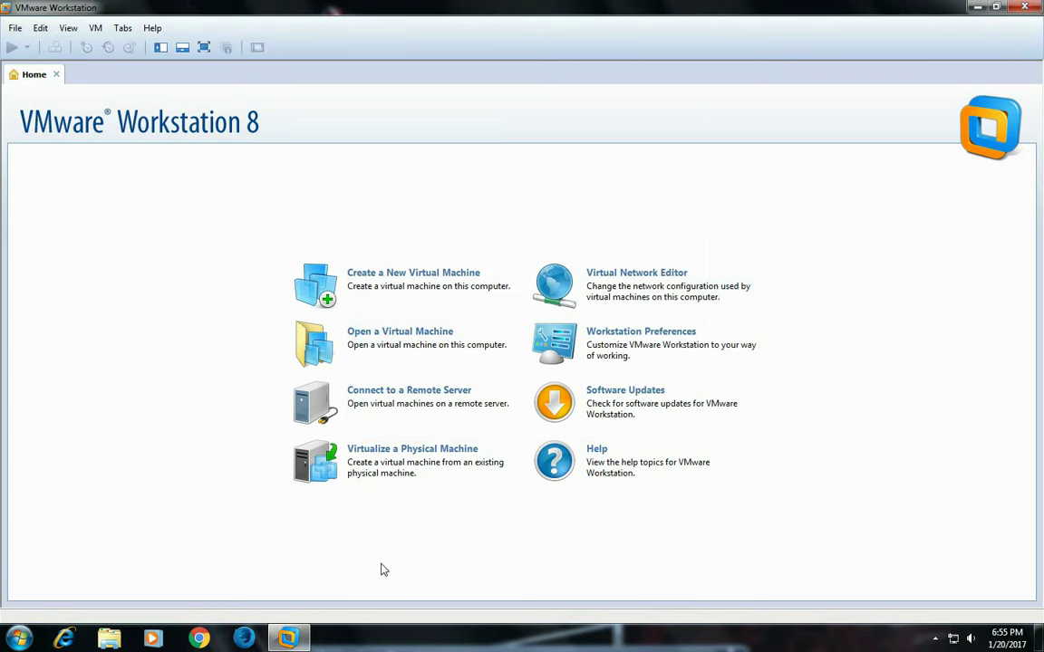
{"action": "left_click", "coordinate": [419, 345]}
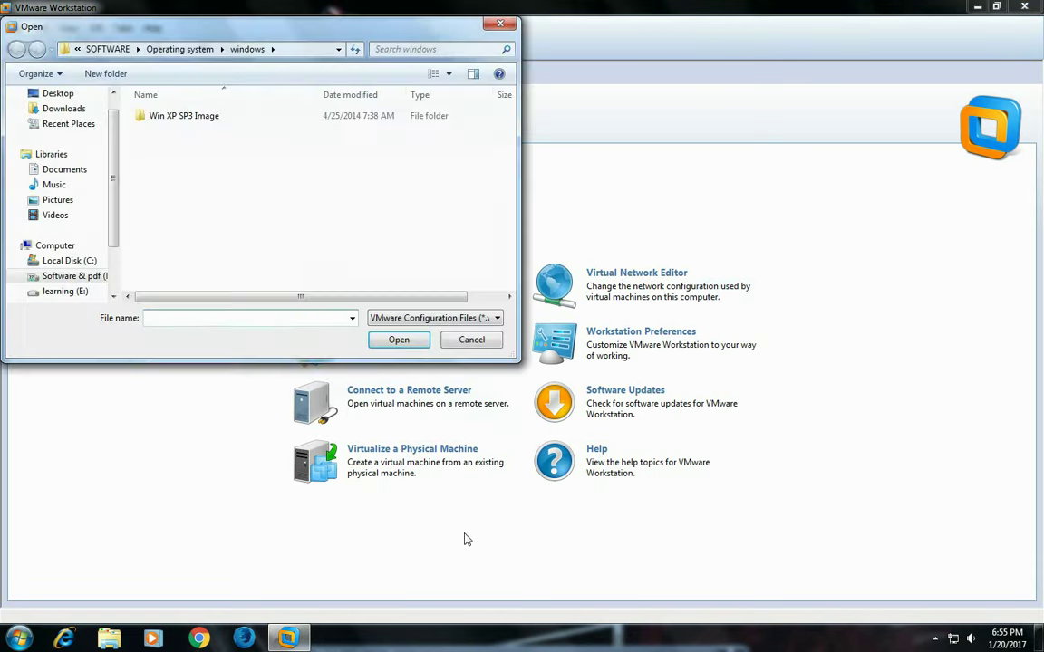
{"action": "left_click", "coordinate": [490, 27]}
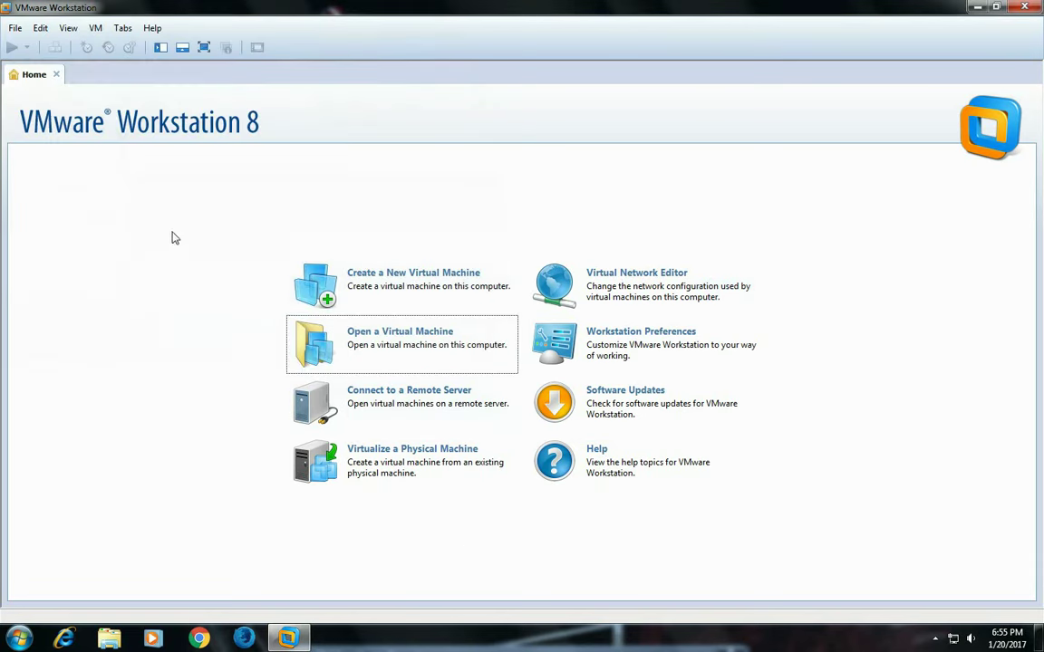
{"action": "left_click", "coordinate": [63, 30]}
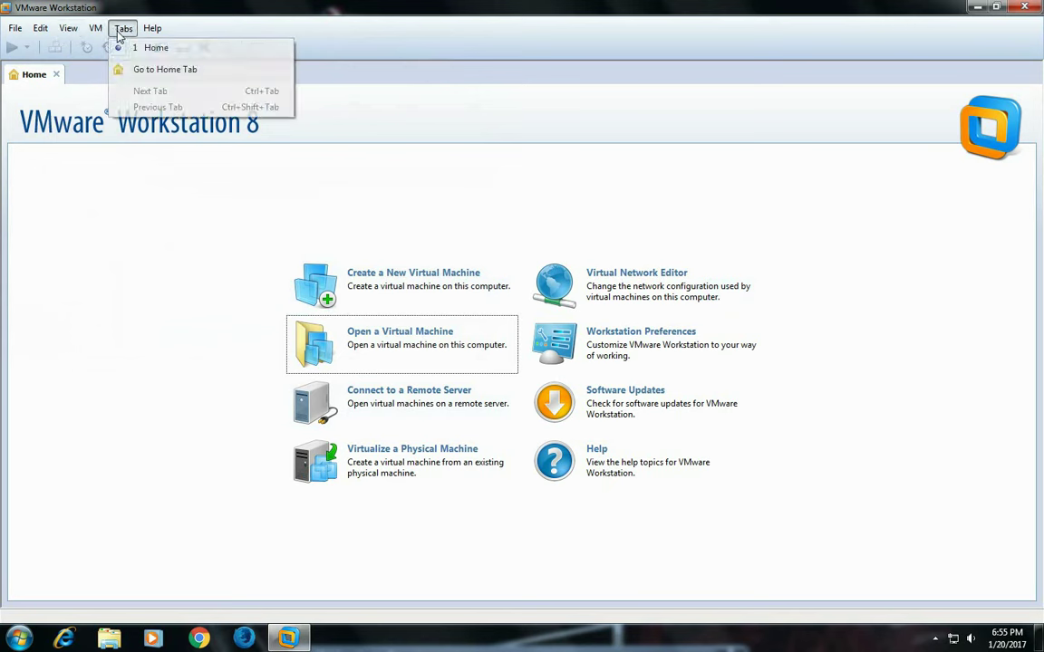
{"action": "left_click", "coordinate": [81, 47]}
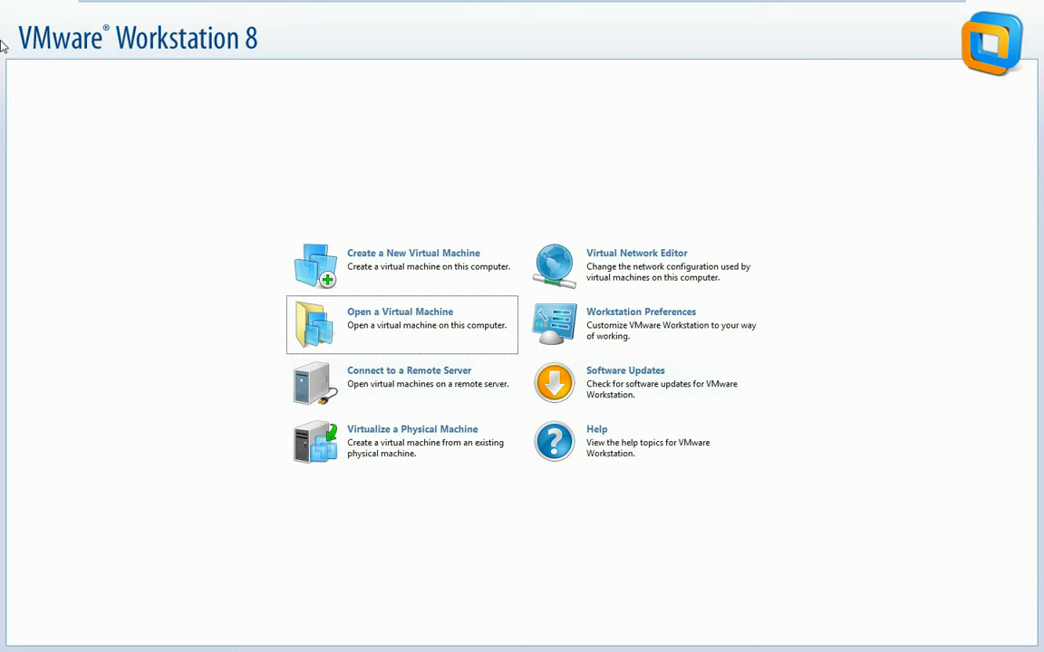
{"action": "mouse_move", "coordinate": [366, 11]}
{"action": "left_click", "coordinate": [444, 12]}
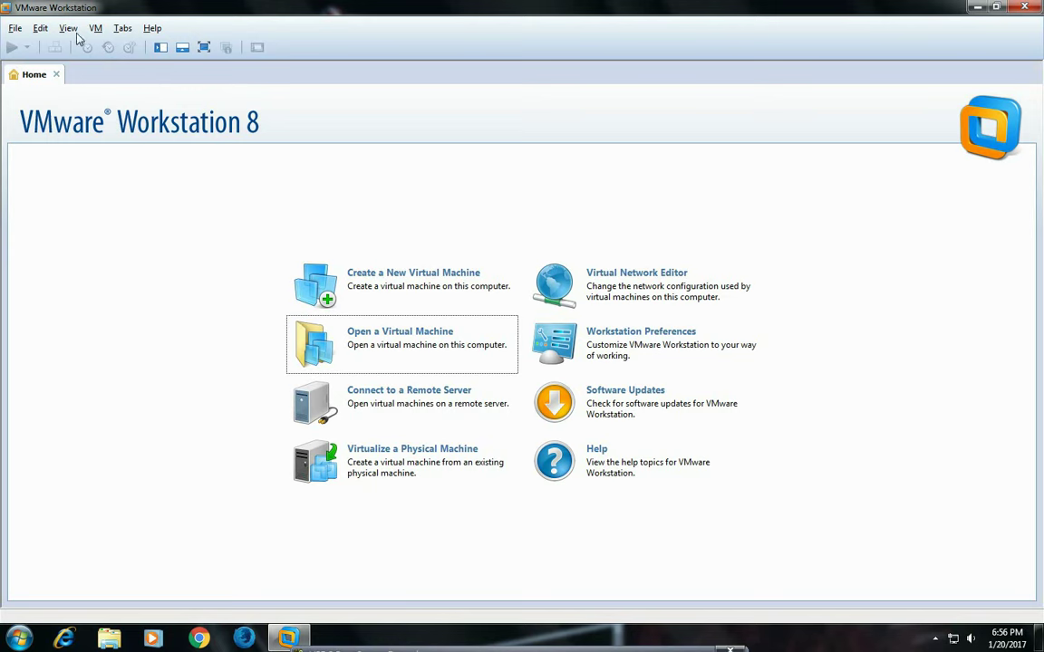
{"action": "left_click", "coordinate": [116, 30]}
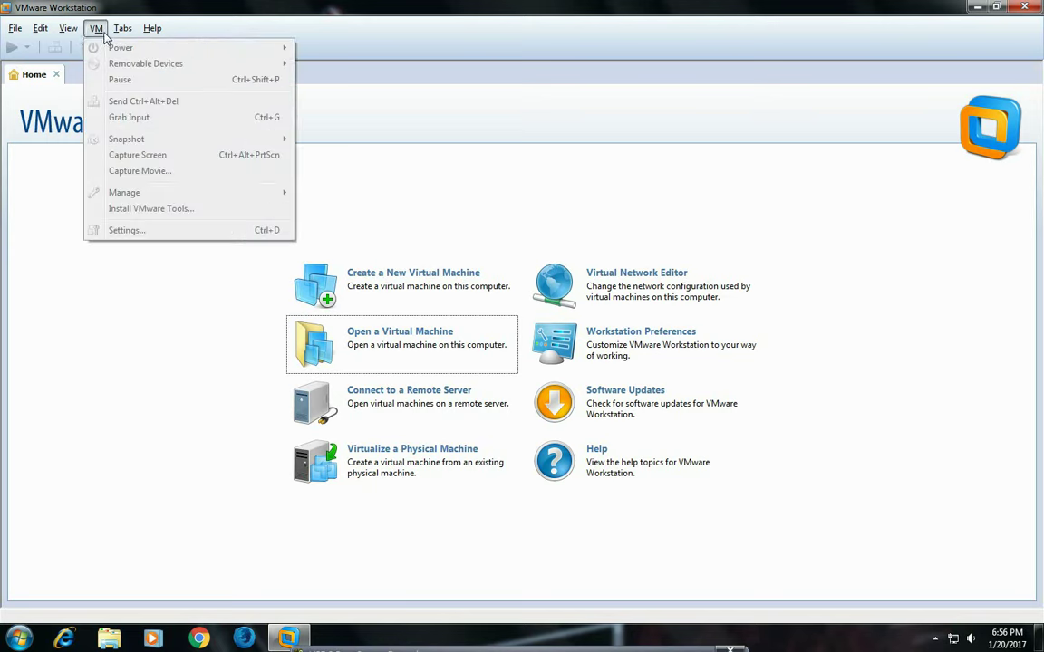
{"action": "mouse_move", "coordinate": [25, 30]}
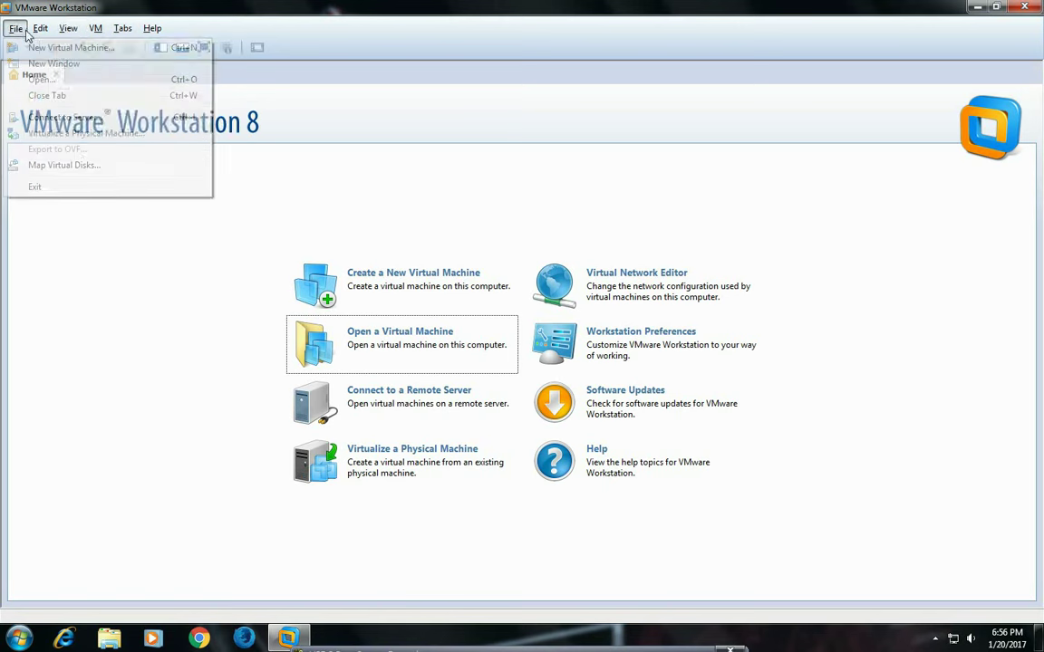
{"action": "left_click", "coordinate": [86, 361]}
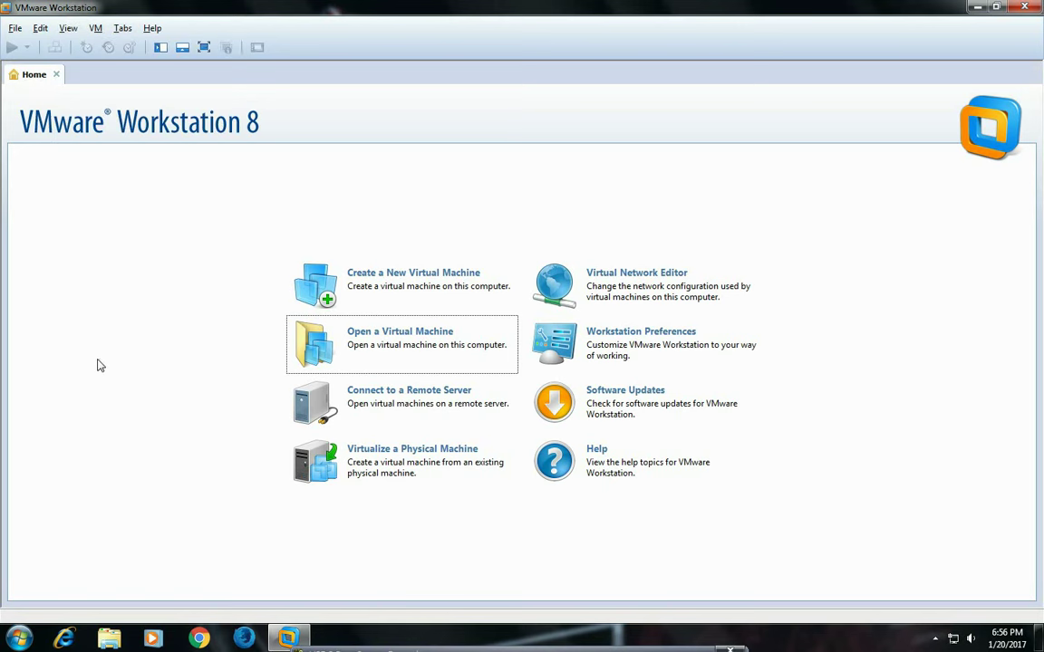
{"action": "left_click", "coordinate": [333, 303]}
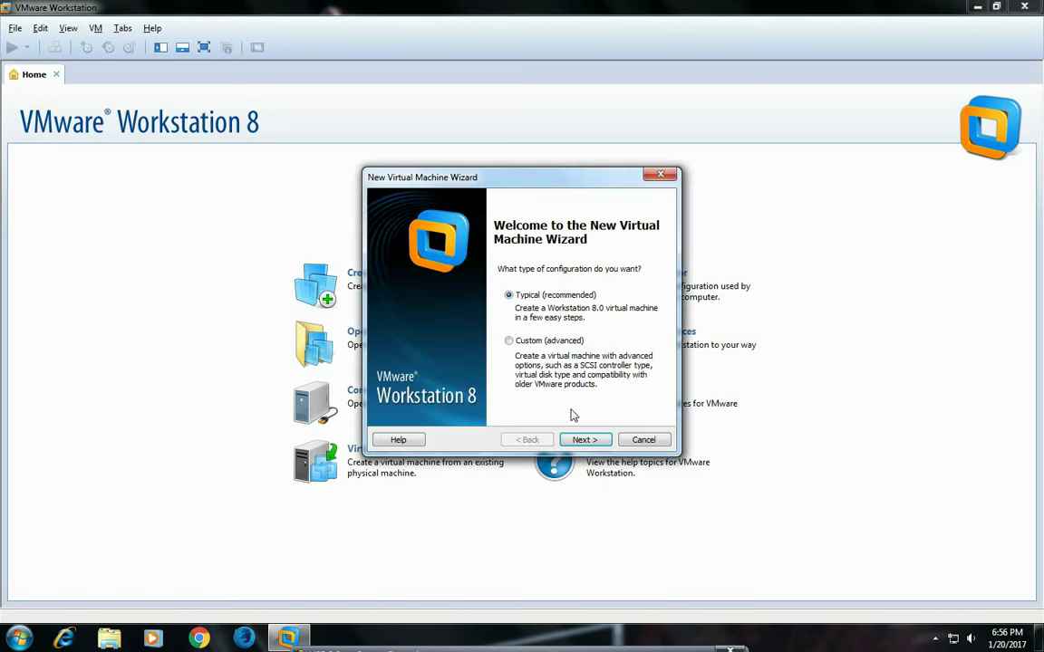
{"action": "left_click", "coordinate": [585, 442]}
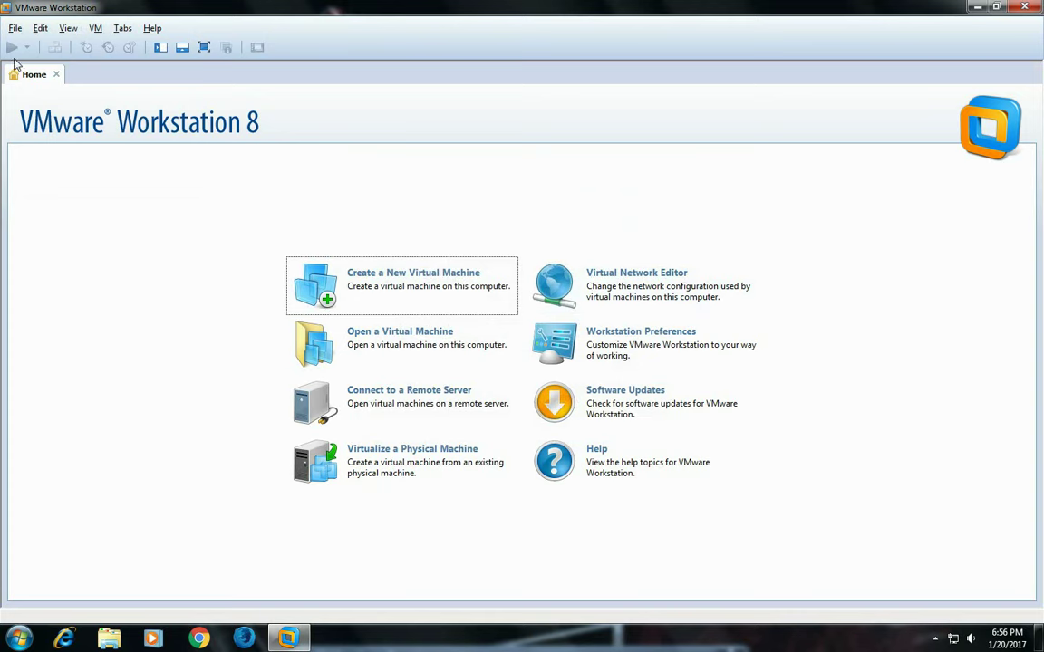
Step: Look through the Edit, View, Tabs and Help menus, then browse to open an existing virtual machine
{"action": "left_click", "coordinate": [33, 30]}
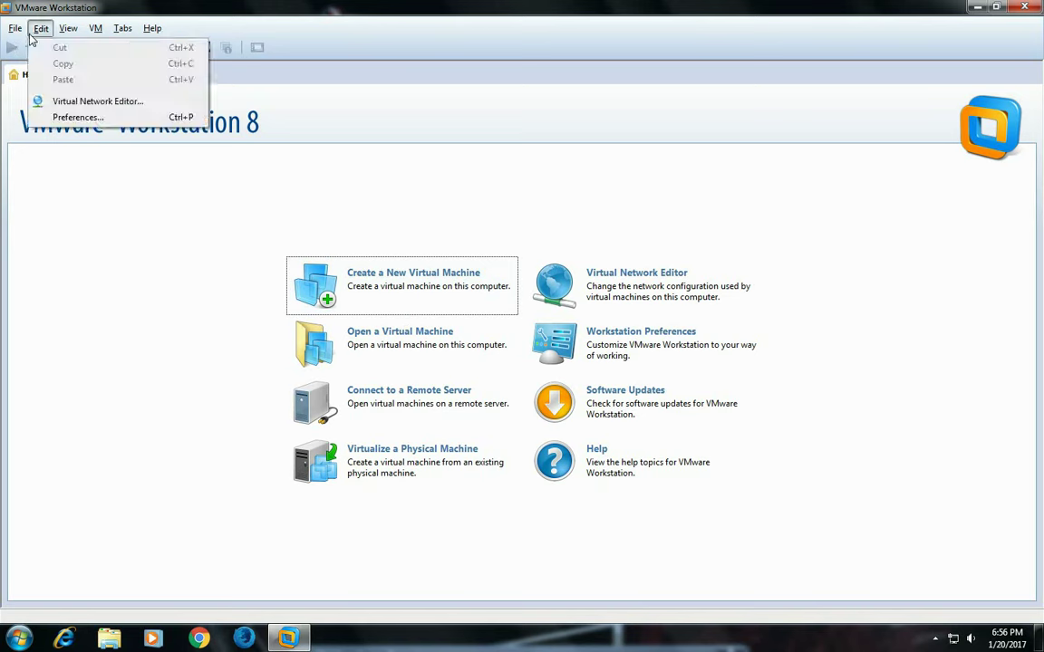
{"action": "mouse_move", "coordinate": [66, 34]}
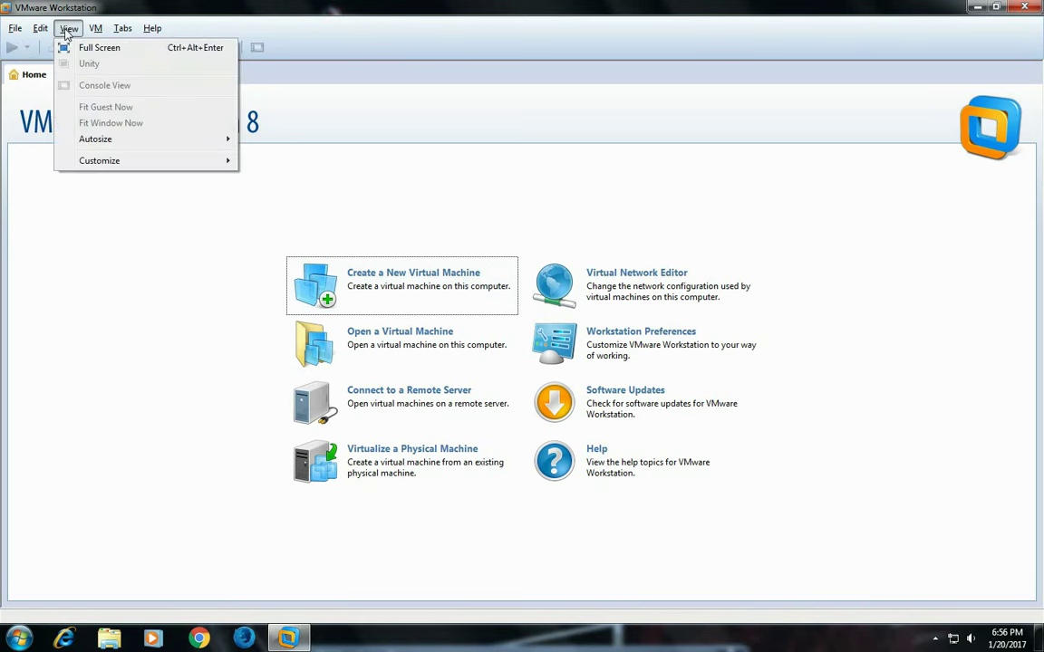
{"action": "mouse_move", "coordinate": [123, 33]}
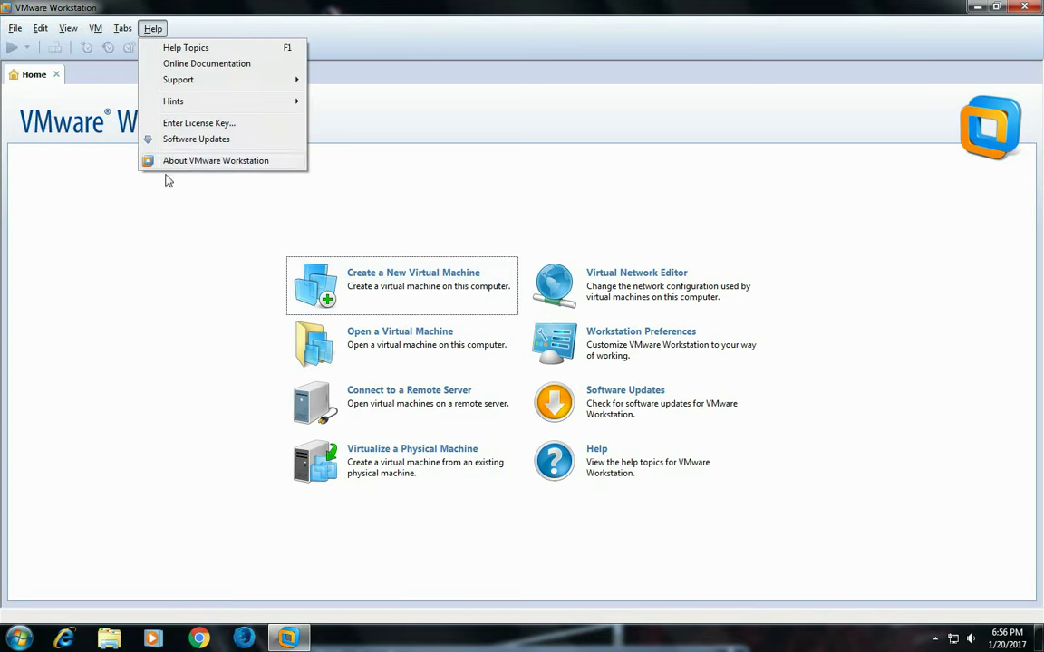
{"action": "left_click", "coordinate": [135, 289]}
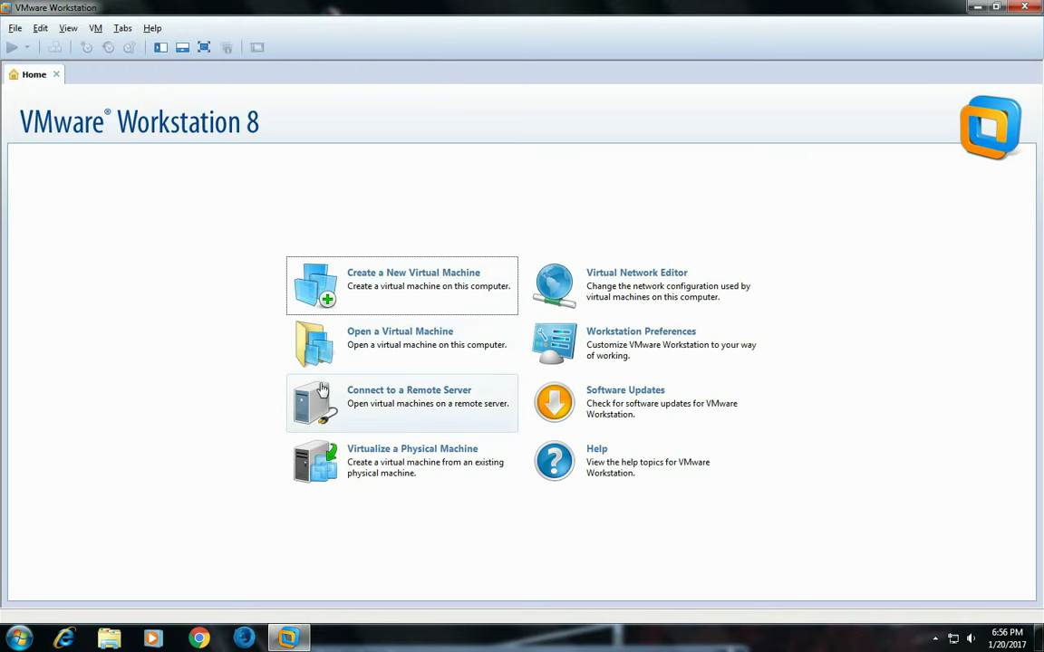
{"action": "left_click", "coordinate": [401, 343]}
Step: Navigate the Open dialog from the Win XP SP3 Image folders back to the windows folder
{"action": "double_click", "coordinate": [145, 115]}
{"action": "double_click", "coordinate": [177, 116]}
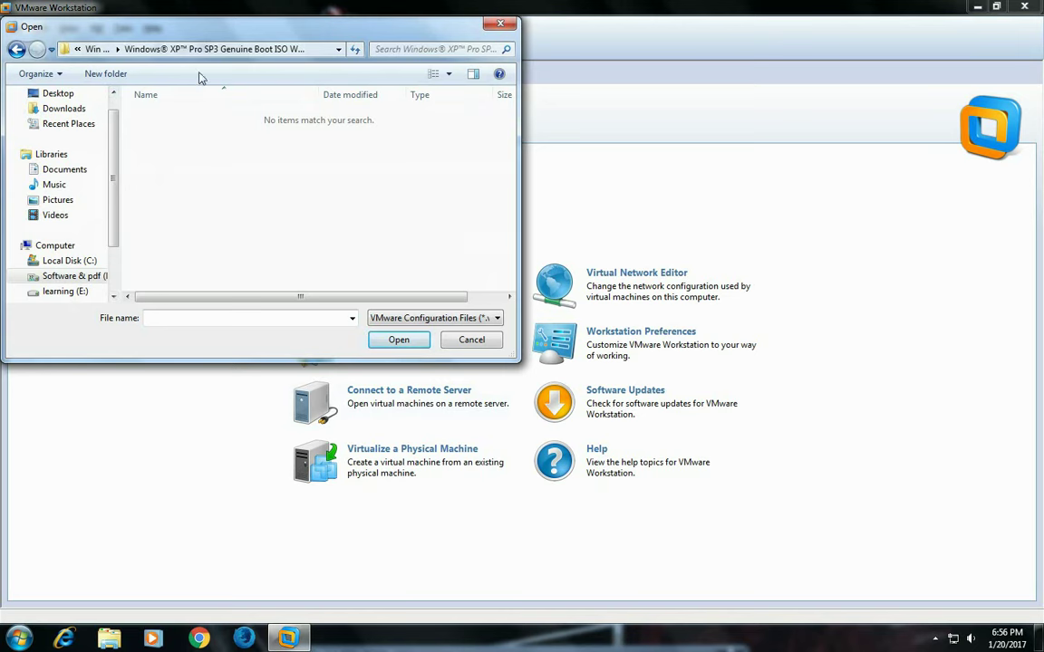
{"action": "left_click", "coordinate": [96, 50]}
{"action": "left_click", "coordinate": [17, 50]}
{"action": "left_click", "coordinate": [17, 50]}
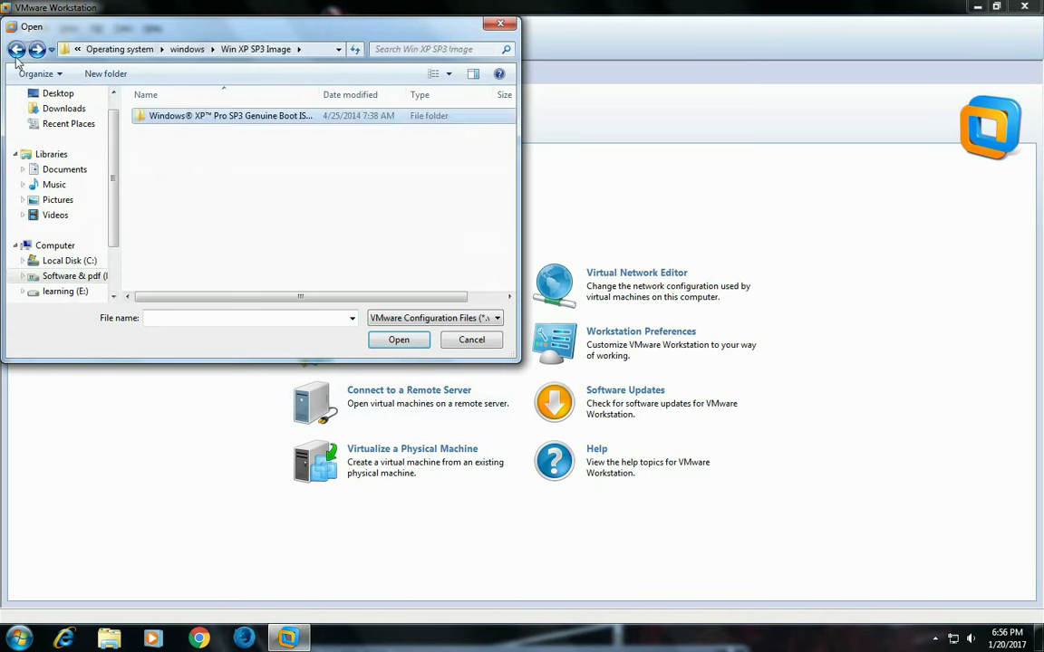
{"action": "left_click", "coordinate": [17, 51]}
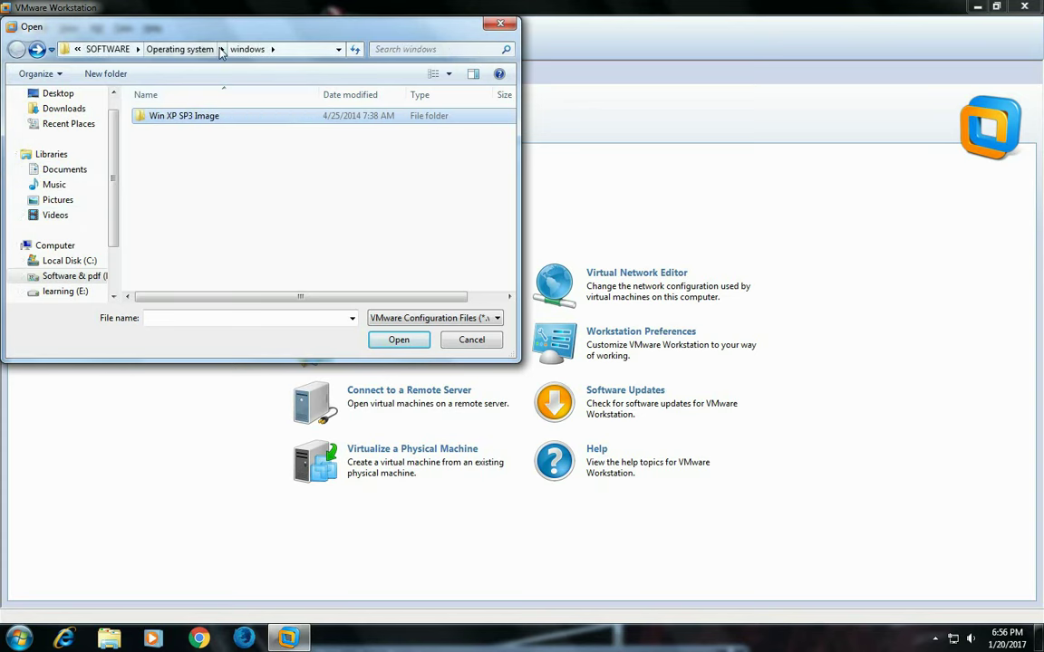
{"action": "left_click", "coordinate": [180, 49]}
{"action": "double_click", "coordinate": [185, 132]}
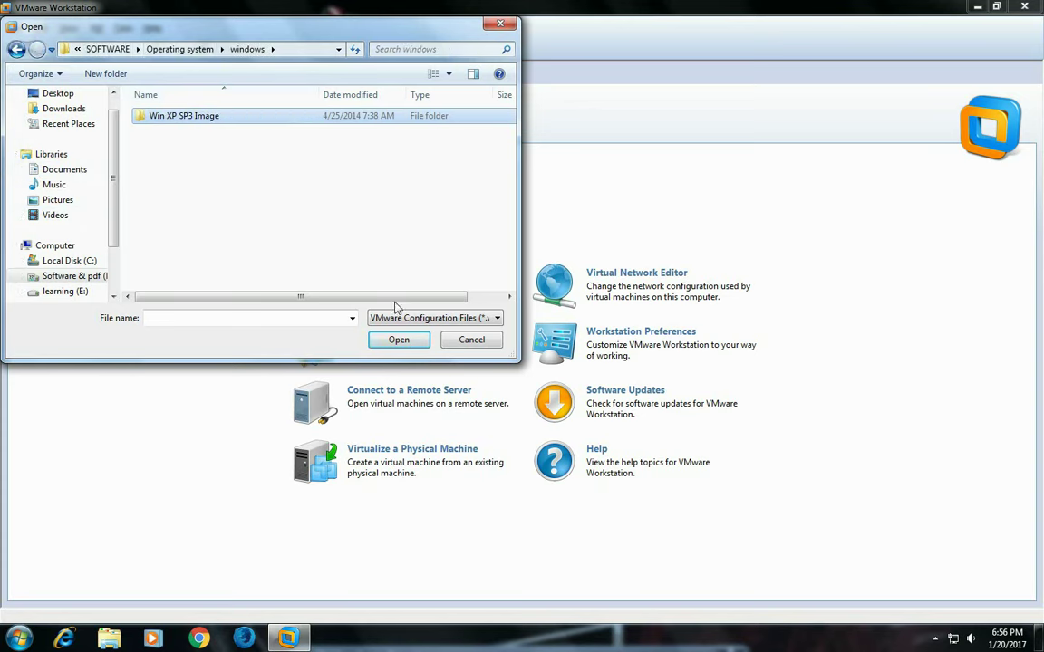
Step: Show All files, try opening xp 1 as a virtual machine, and dismiss the invalid-file error
{"action": "left_click", "coordinate": [419, 318]}
{"action": "left_click", "coordinate": [424, 343]}
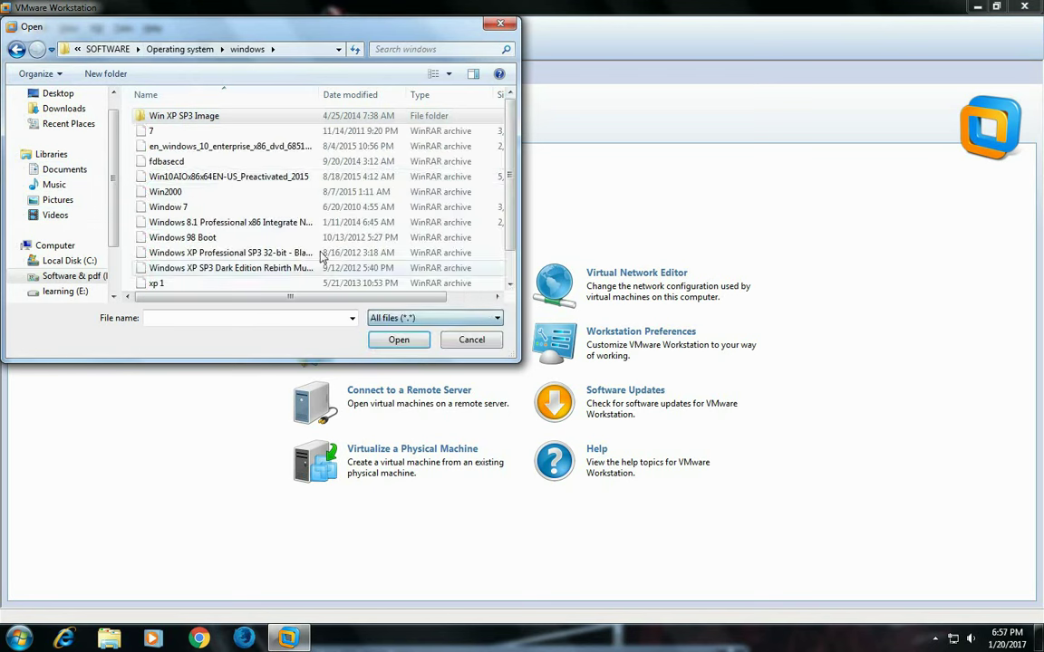
{"action": "left_click", "coordinate": [217, 283]}
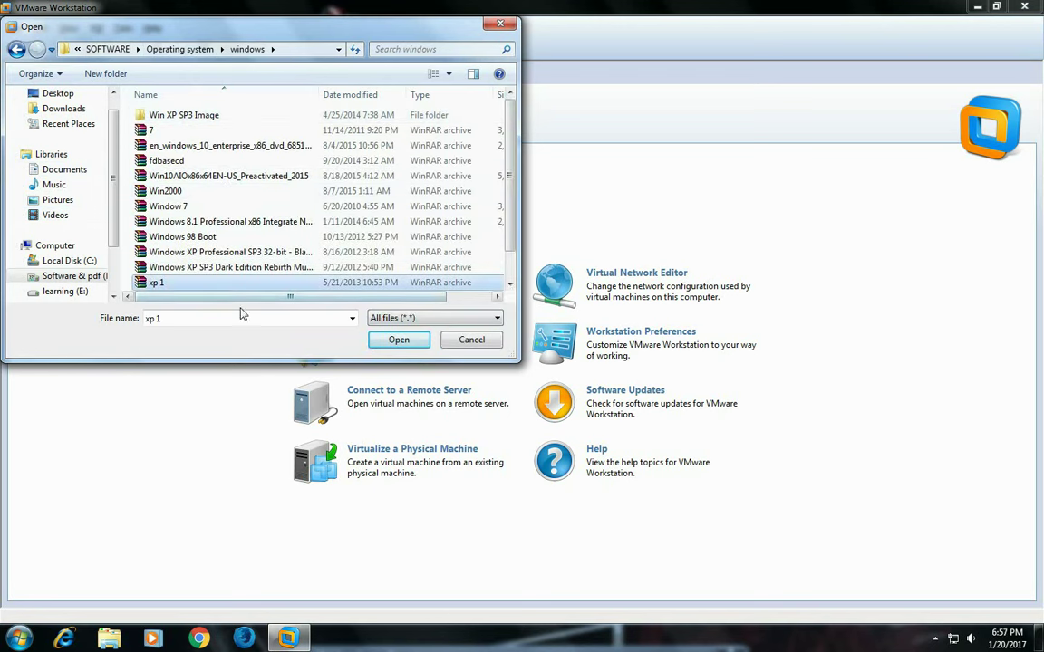
{"action": "left_click", "coordinate": [398, 342]}
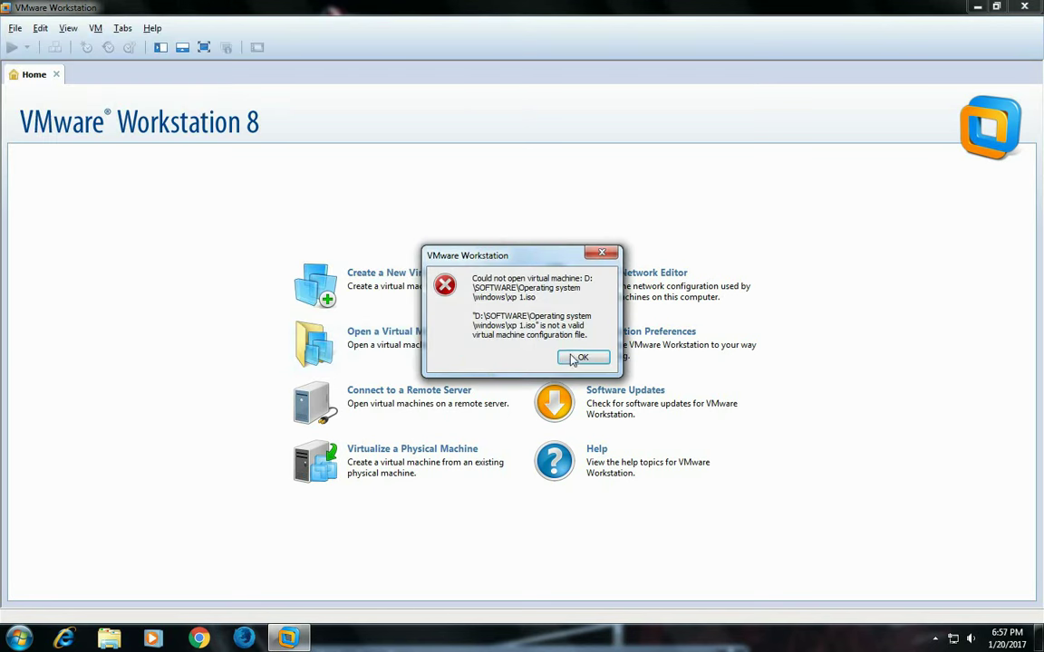
{"action": "left_click", "coordinate": [583, 357]}
{"action": "left_click", "coordinate": [676, 482]}
{"action": "left_click", "coordinate": [1025, 7]}
{"action": "right_click", "coordinate": [560, 43]}
{"action": "left_click", "coordinate": [598, 85]}
{"action": "left_click", "coordinate": [19, 638]}
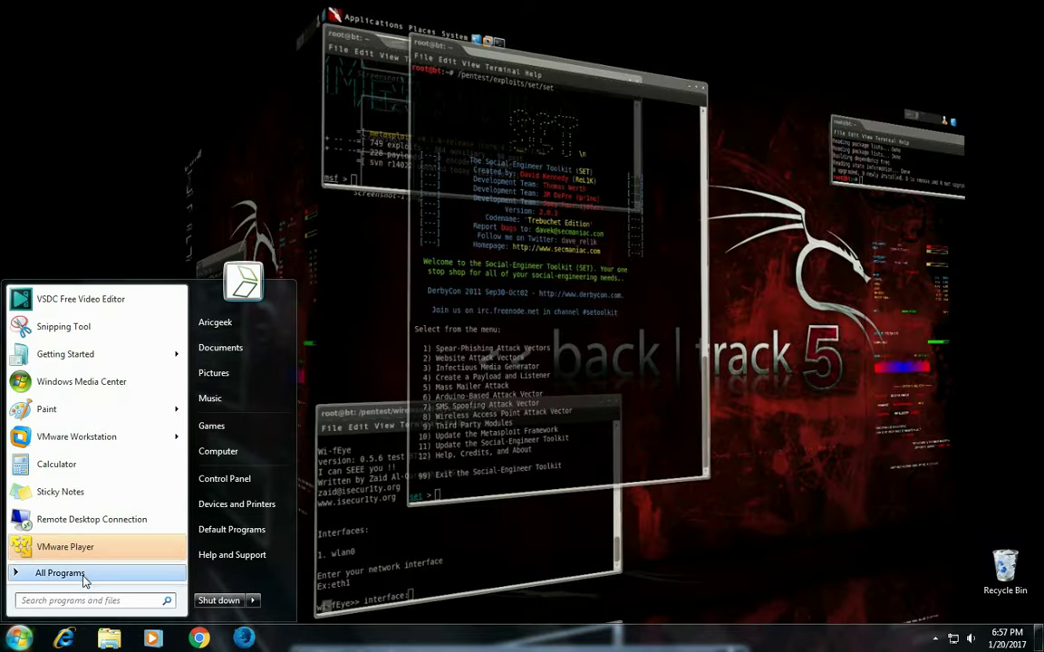
{"action": "left_click", "coordinate": [83, 573]}
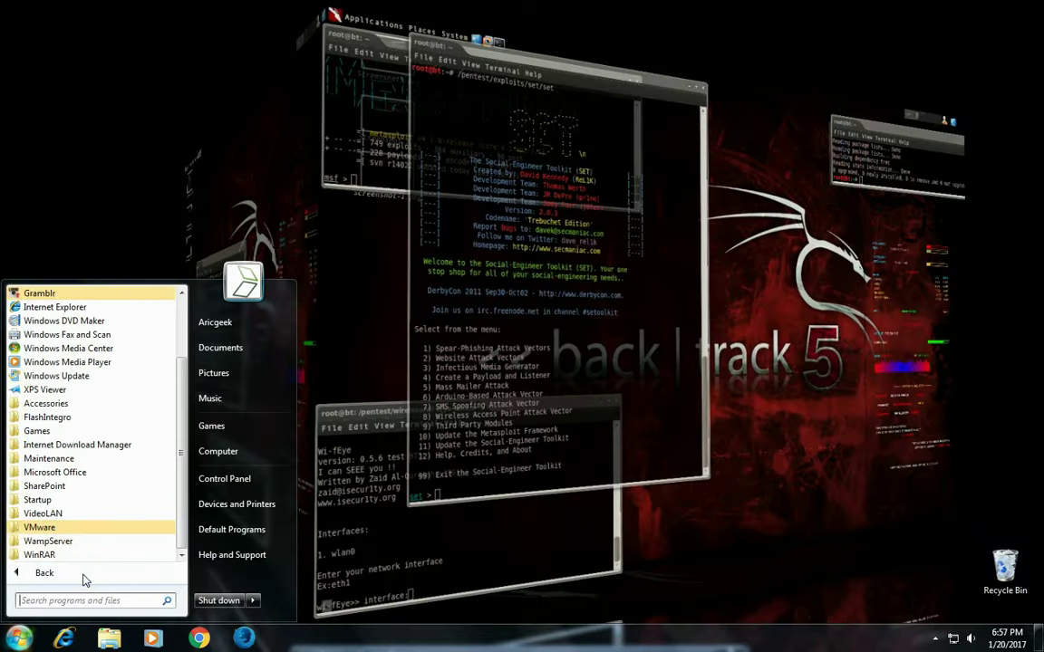
{"action": "left_click", "coordinate": [82, 530]}
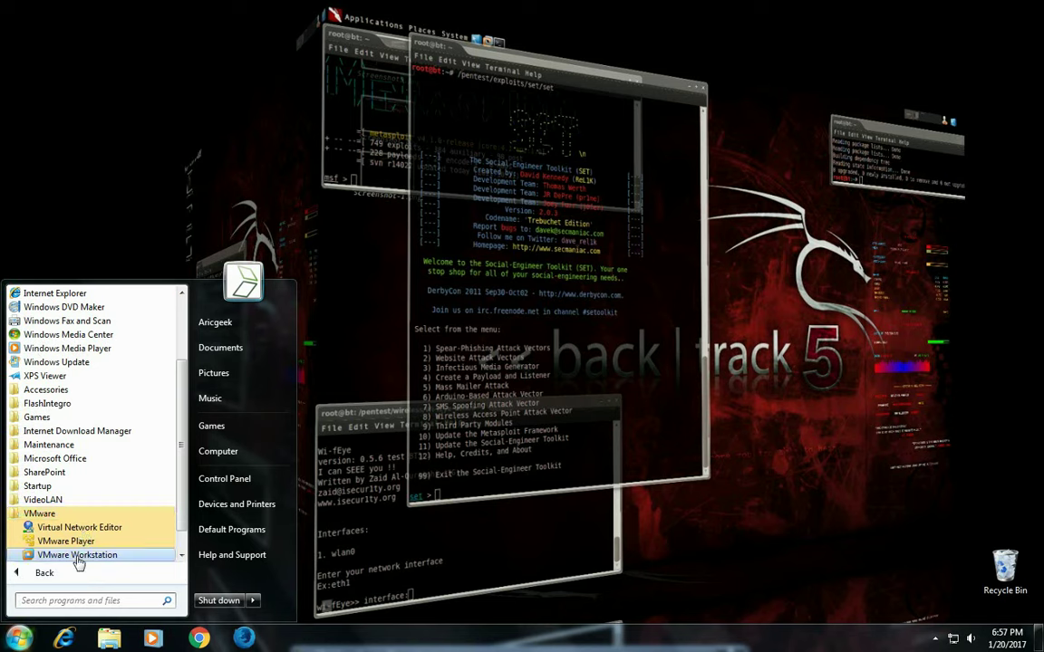
{"action": "left_click", "coordinate": [78, 555]}
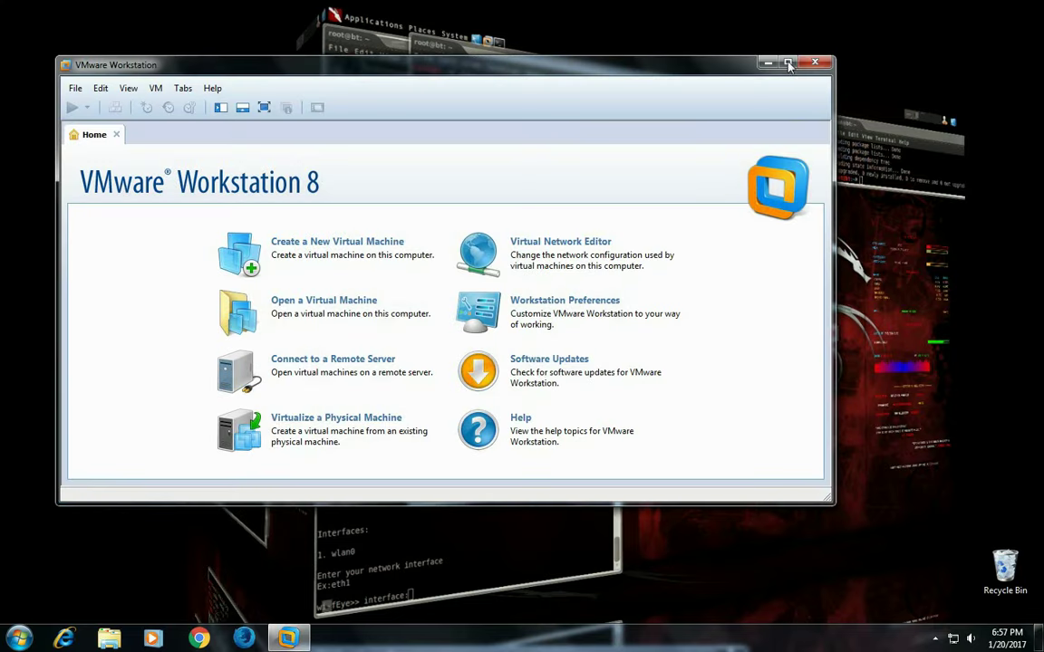
{"action": "left_click", "coordinate": [788, 64]}
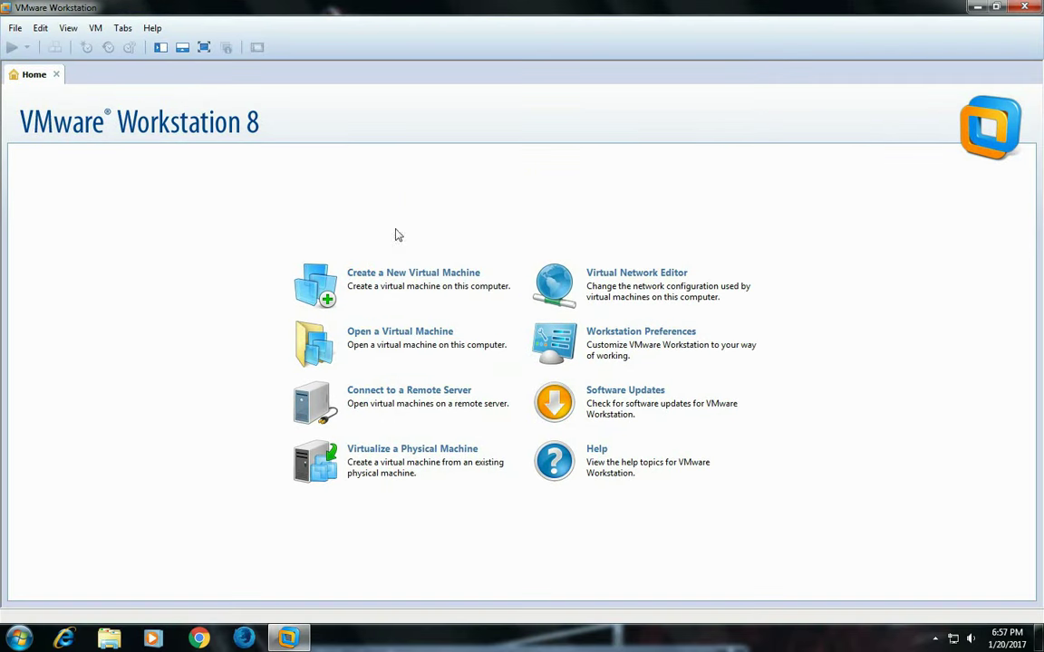
Step: Start a Typical new virtual machine, postpone updates, and use the xp 1.iso installer image
{"action": "left_click", "coordinate": [395, 282]}
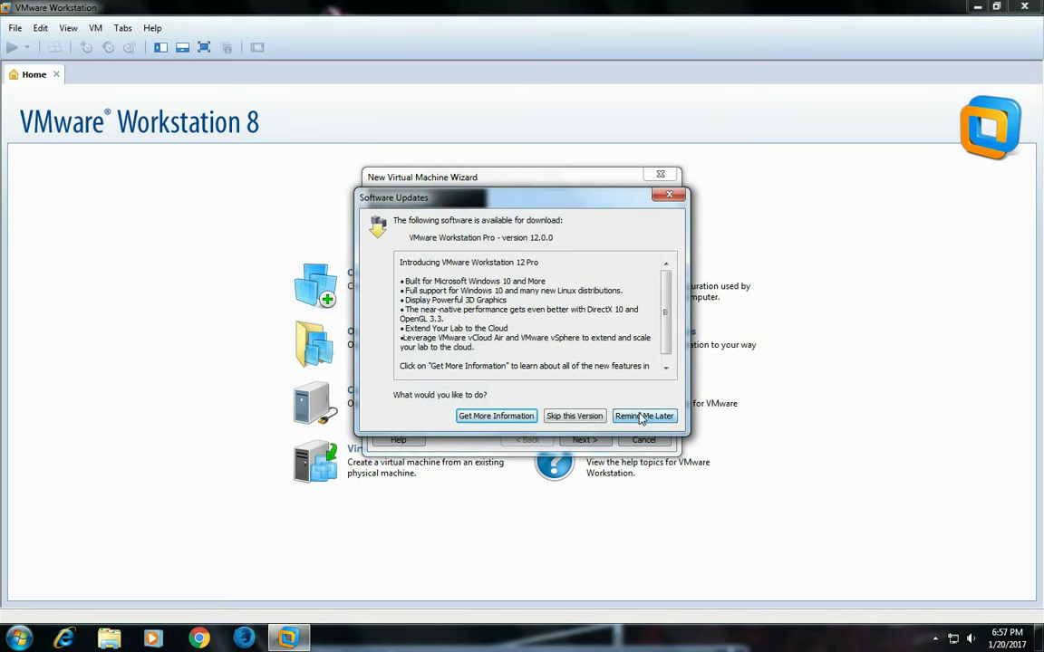
{"action": "left_click", "coordinate": [642, 417]}
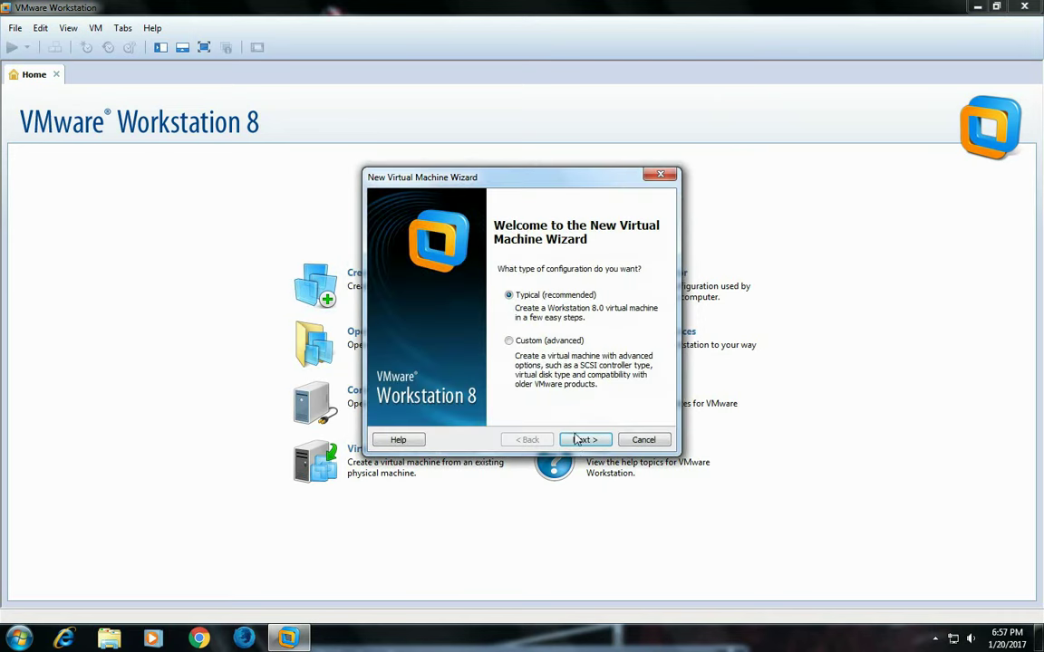
{"action": "left_click", "coordinate": [577, 439]}
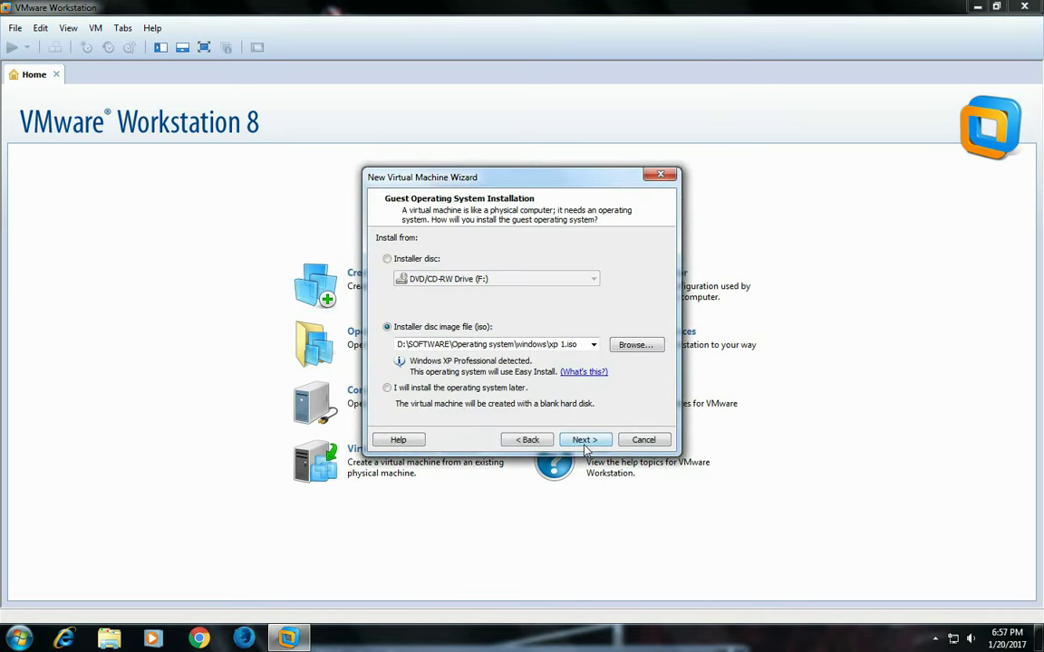
{"action": "left_click", "coordinate": [582, 441]}
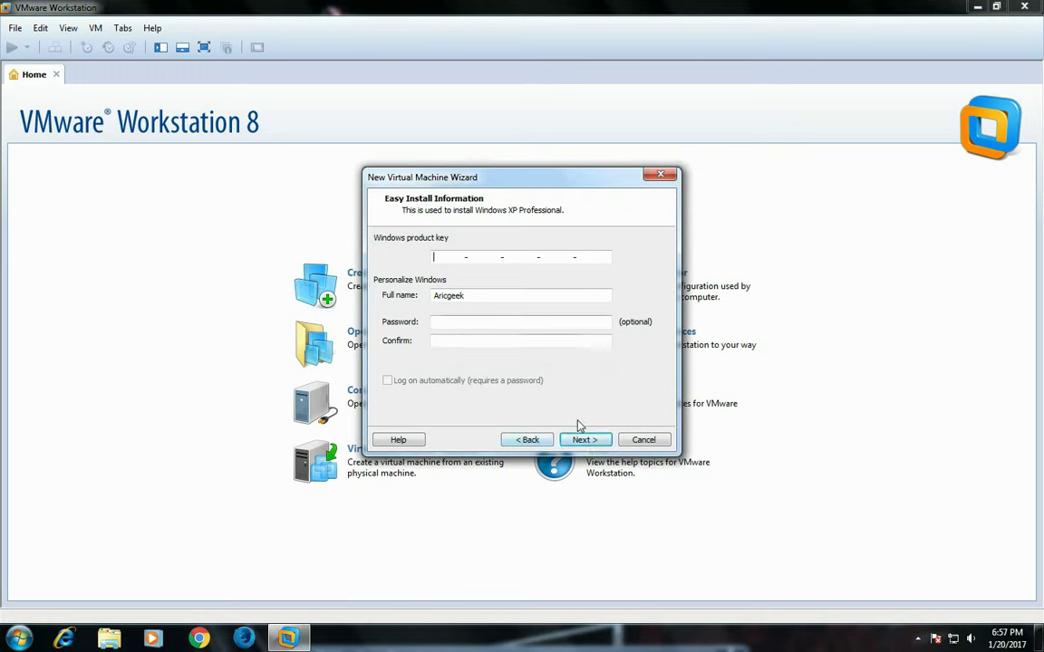
Step: Enter and confirm an Easy Install account password, leaving the product key blank
{"action": "left_click", "coordinate": [501, 324]}
{"action": "type", "text": "123"}
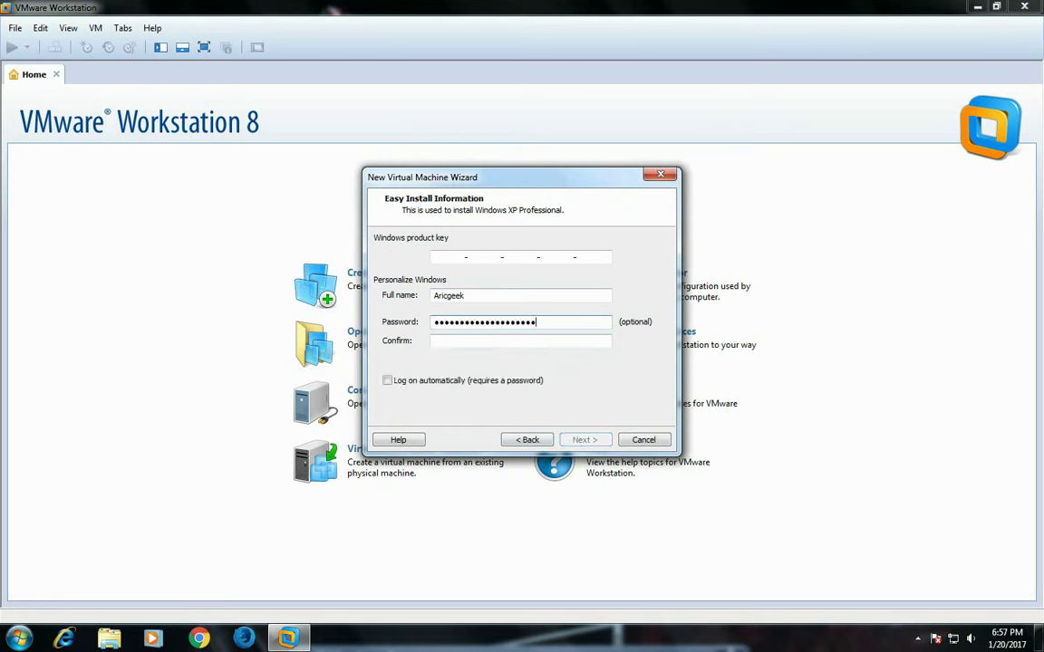
{"action": "left_click", "coordinate": [472, 341]}
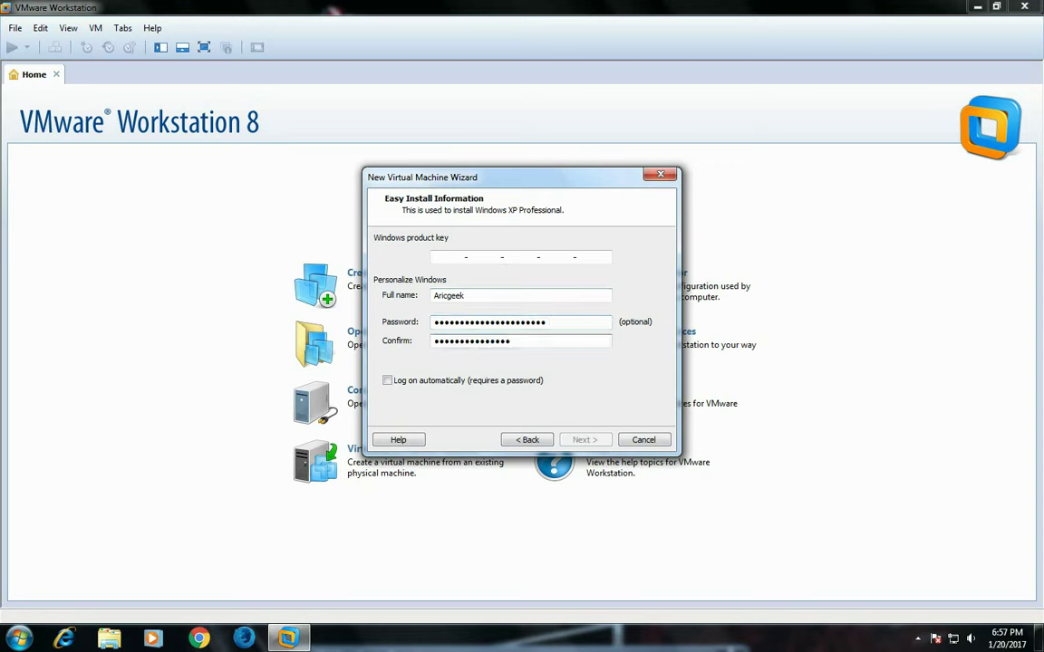
{"action": "type", "text": "12"}
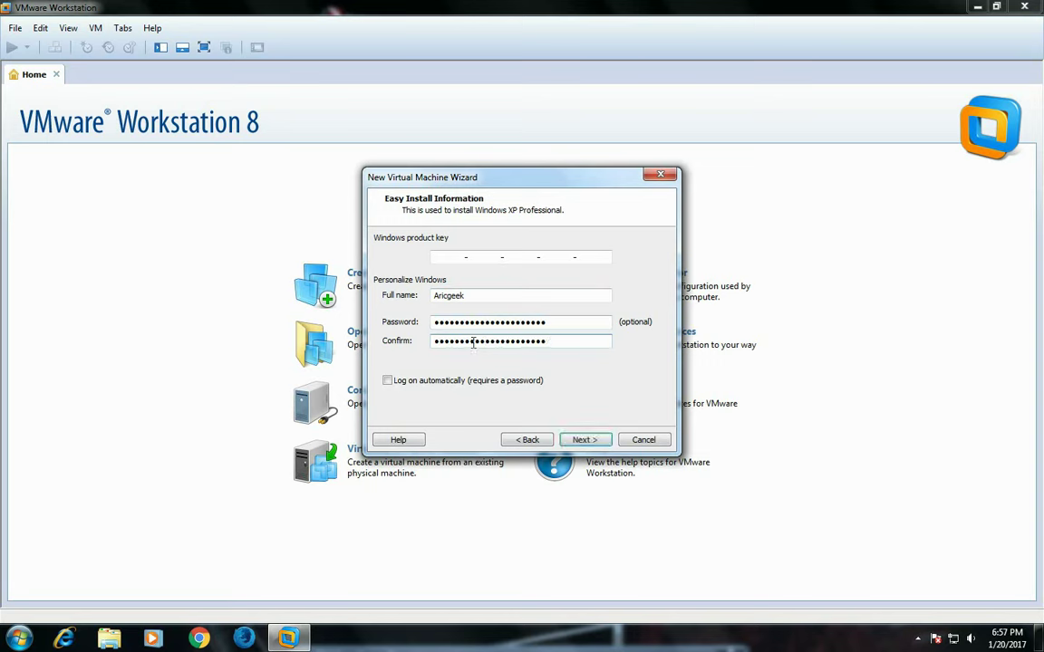
{"action": "left_click", "coordinate": [574, 442]}
Step: Accept the missing-key warning, keep the default name, and create a 40 GB single-file disk
{"action": "left_click", "coordinate": [527, 354]}
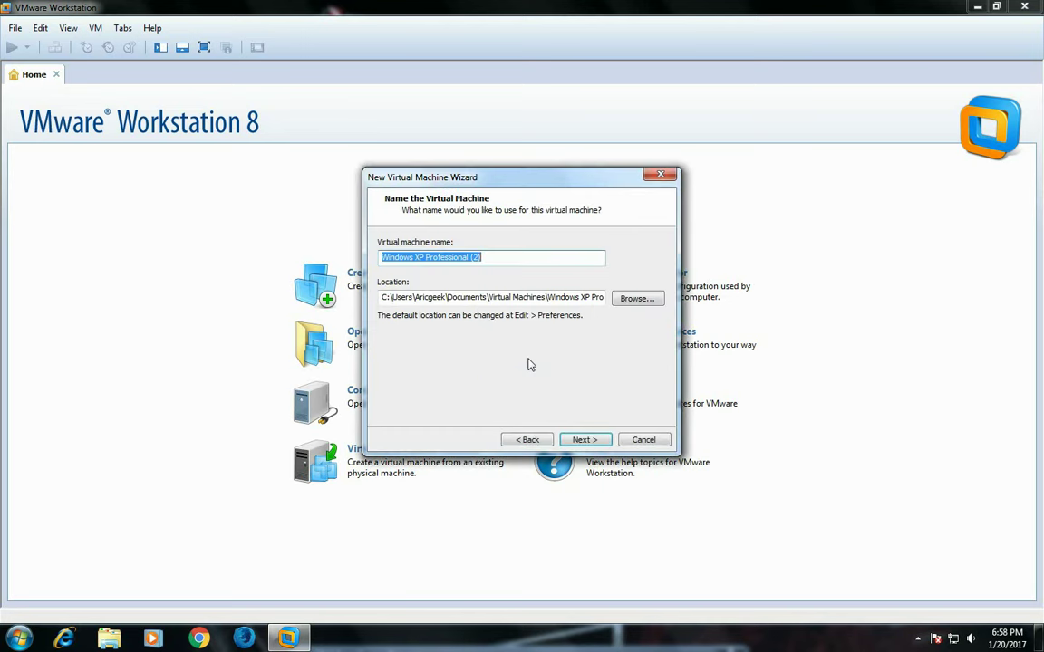
{"action": "left_click", "coordinate": [584, 442]}
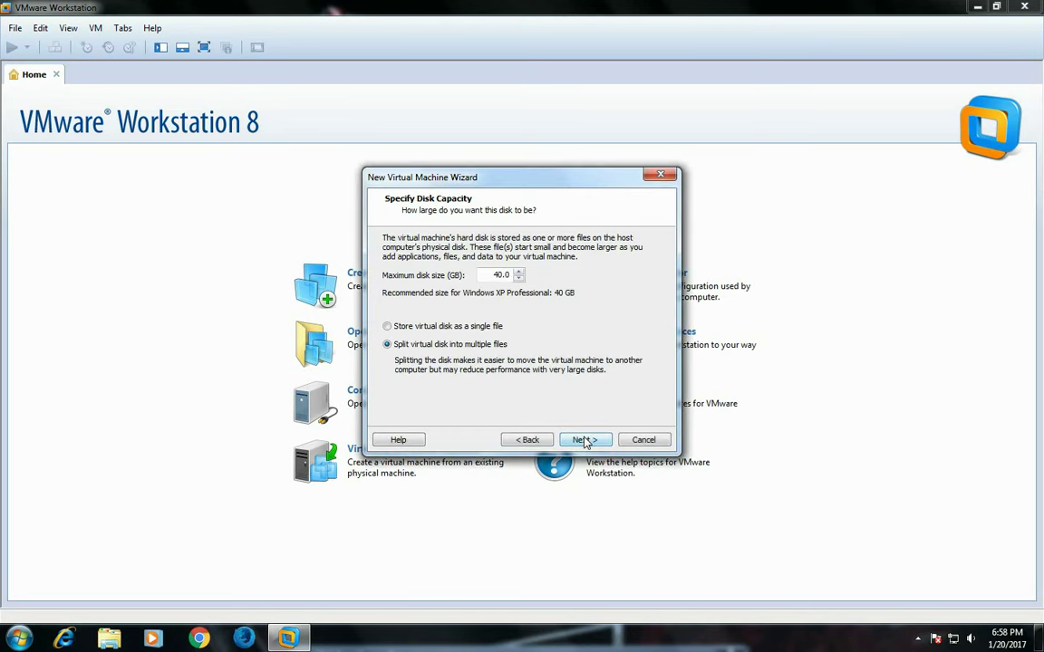
{"action": "left_click", "coordinate": [444, 326]}
{"action": "left_click", "coordinate": [590, 440]}
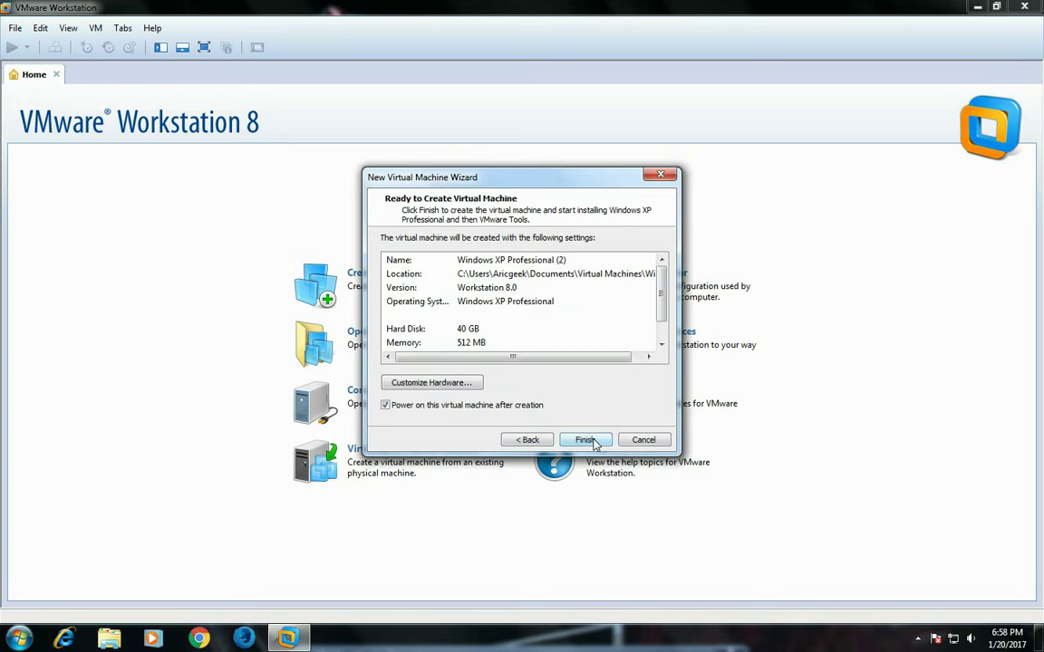
{"action": "left_click", "coordinate": [587, 441]}
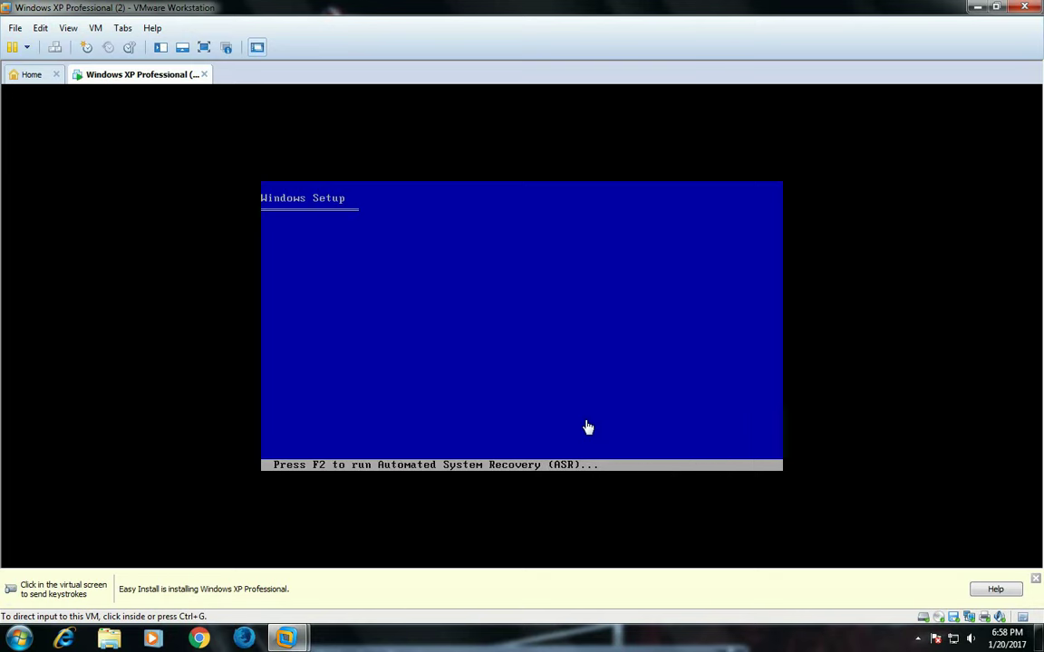
Step: Dismiss the Easy Install hint bar while Windows XP Setup runs to the product key page
{"action": "left_click", "coordinate": [1037, 594]}
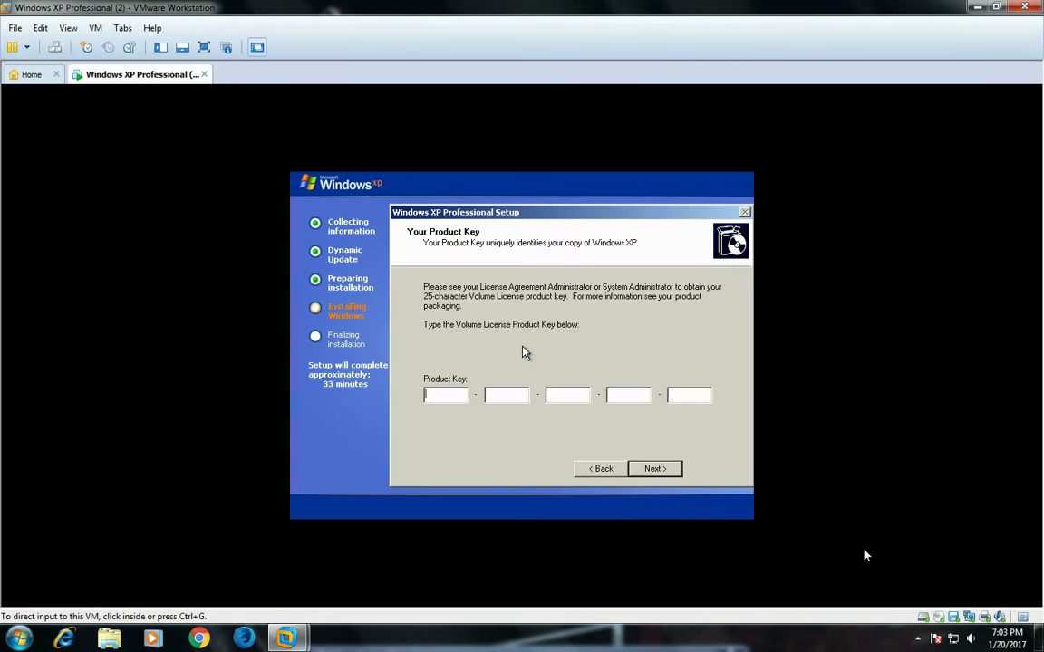
Step: Enter the volume license product key inside the VM and continue Windows XP Setup
{"action": "left_click", "coordinate": [524, 352]}
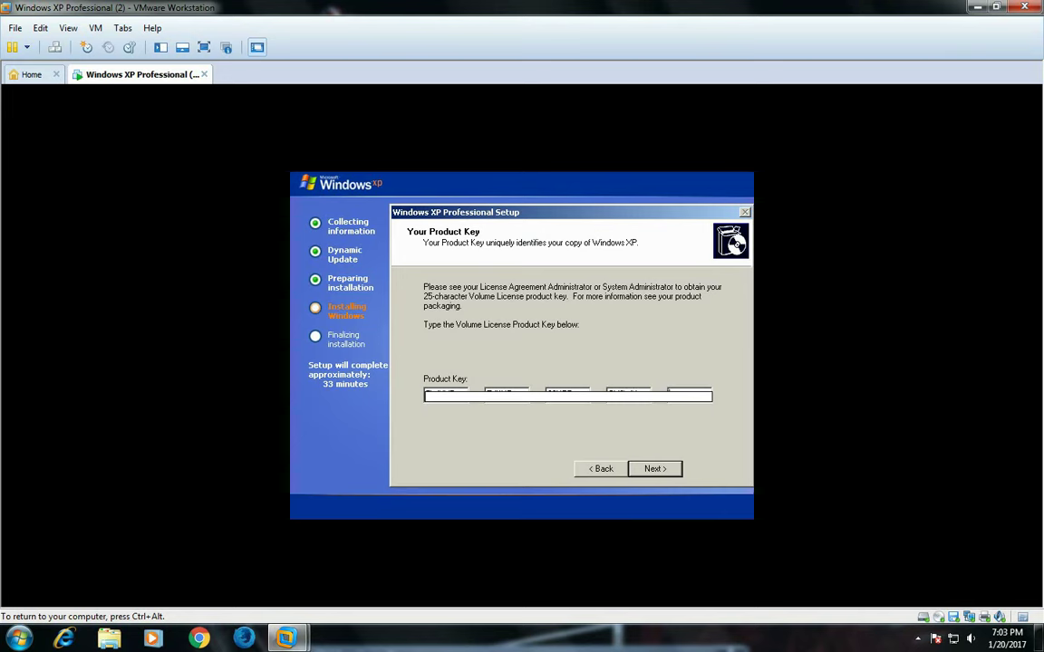
{"action": "type", "text": "B"}
{"action": "left_click", "coordinate": [654, 470]}
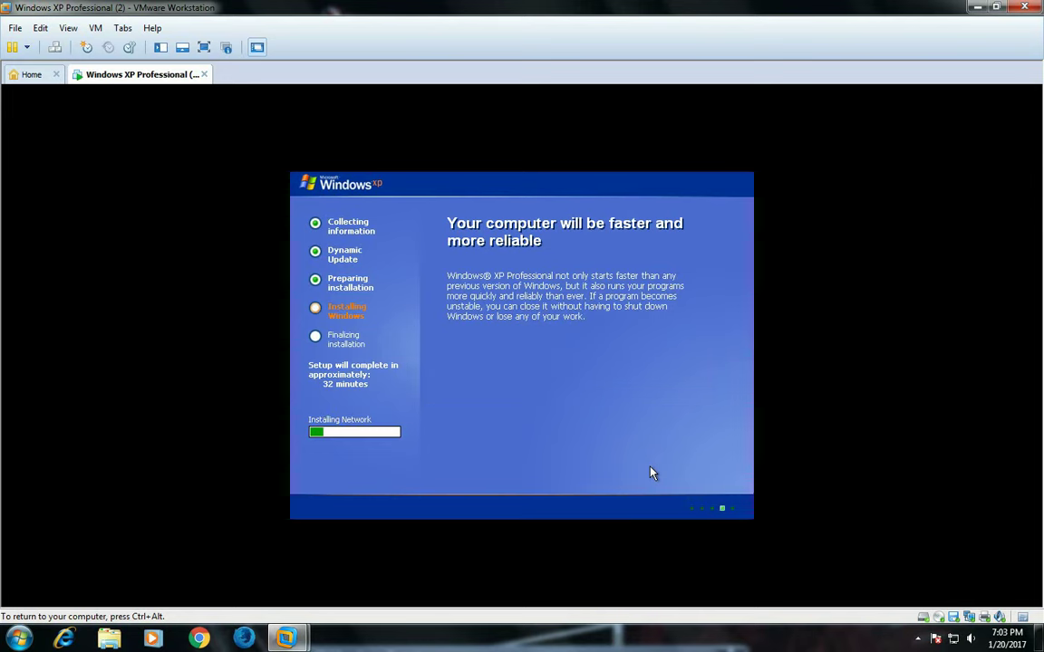